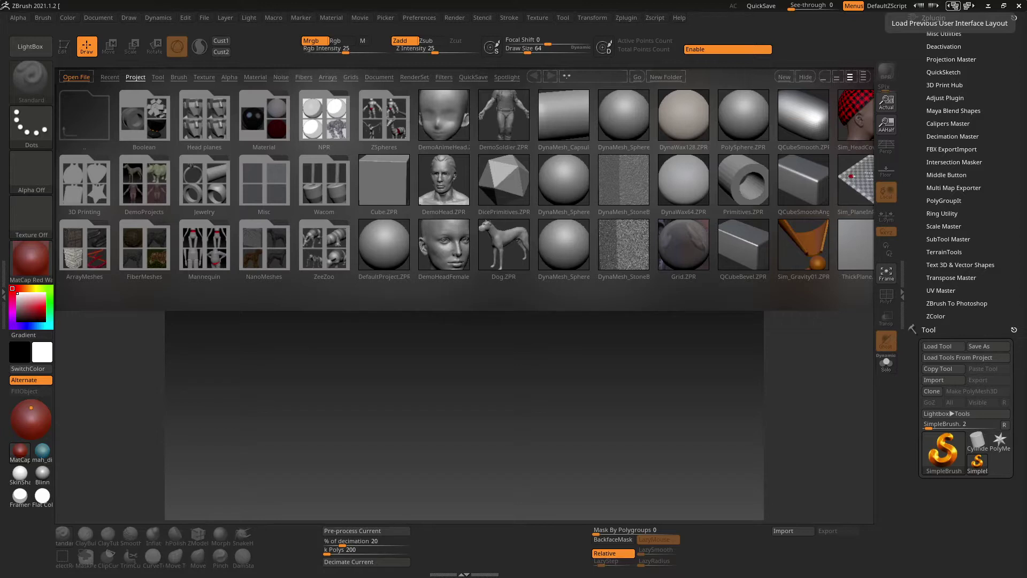
- Open the DynaMesh_Sphere_128 project from the LightBox project library
double_click(571, 183)
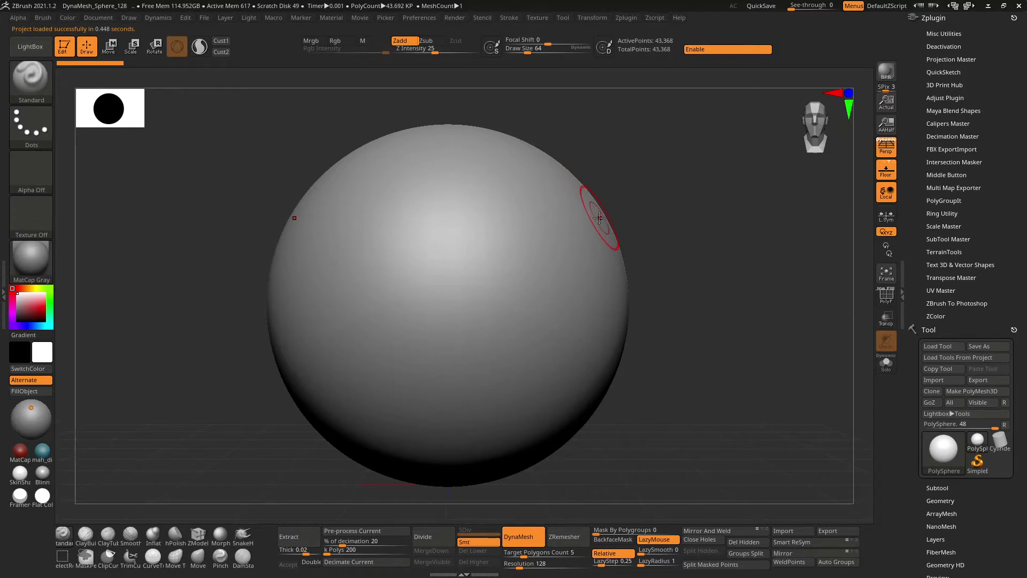
- Cycle through the available interface layouts, including compact_UI, Default, legacy4R8, Minimal, Sculpt01 and compact_UI_brush_materials, to compare them
click(967, 6)
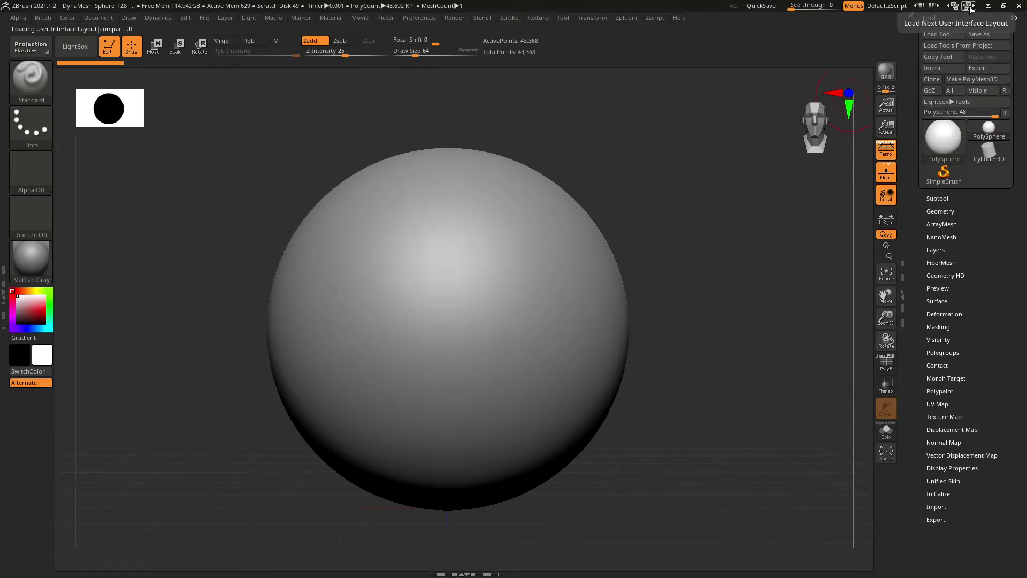
click(971, 8)
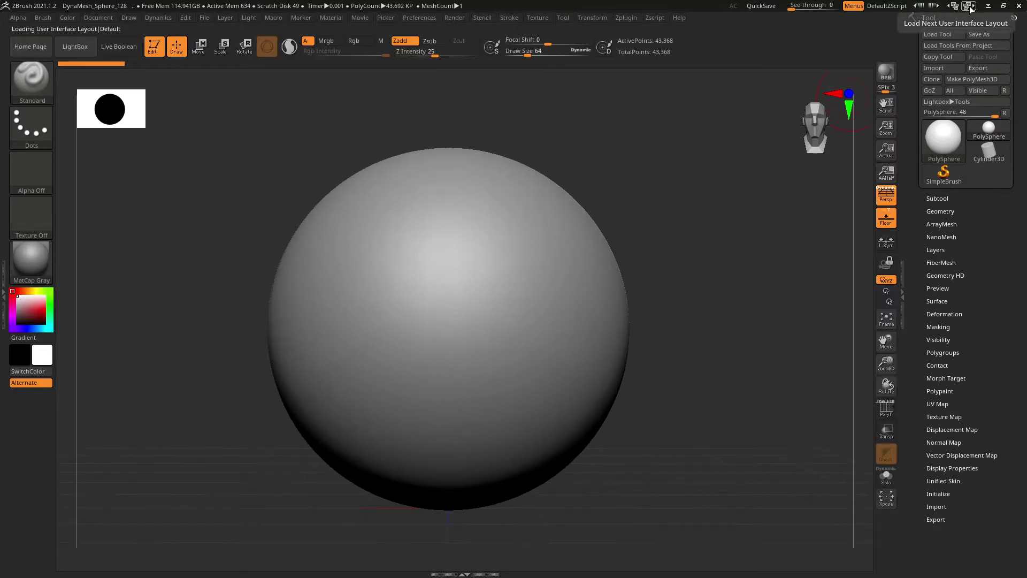
click(970, 7)
click(970, 7)
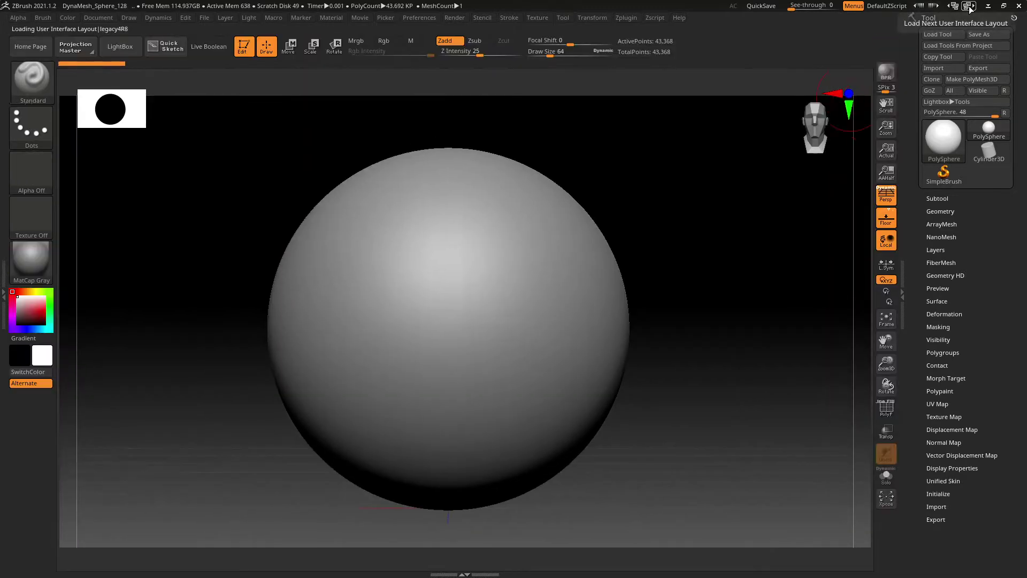
click(970, 7)
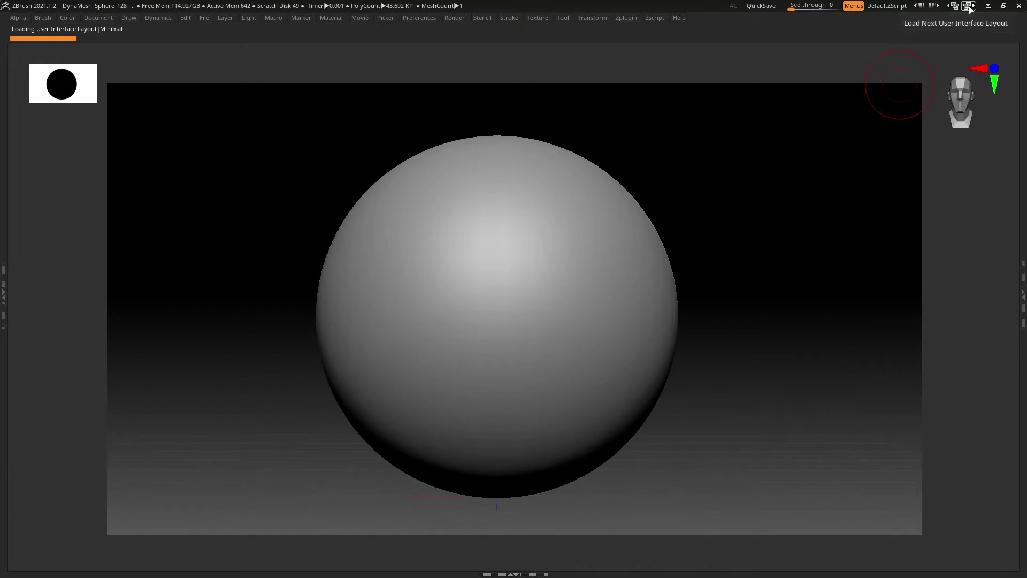
click(970, 7)
click(970, 8)
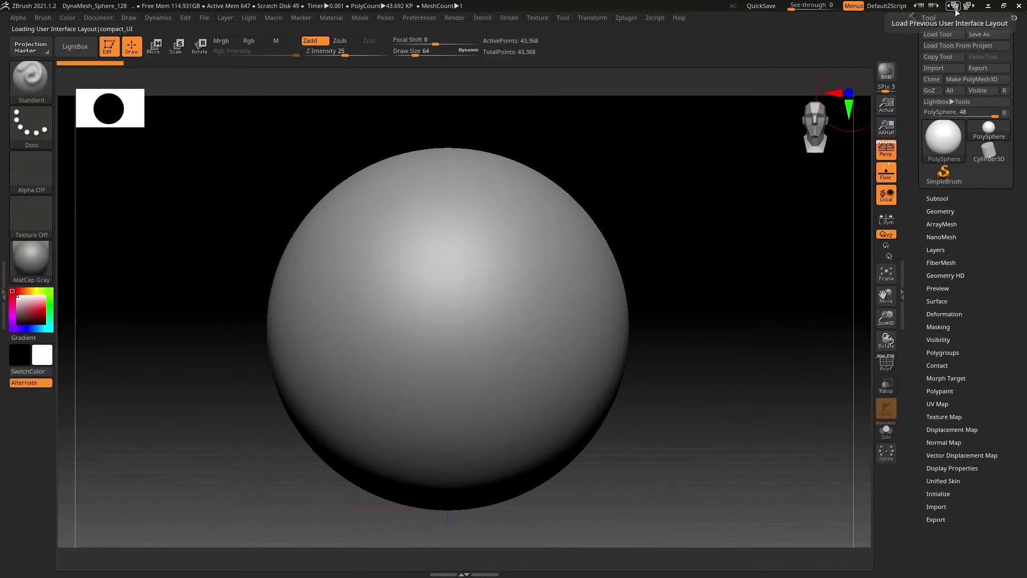
click(969, 8)
click(968, 7)
click(955, 7)
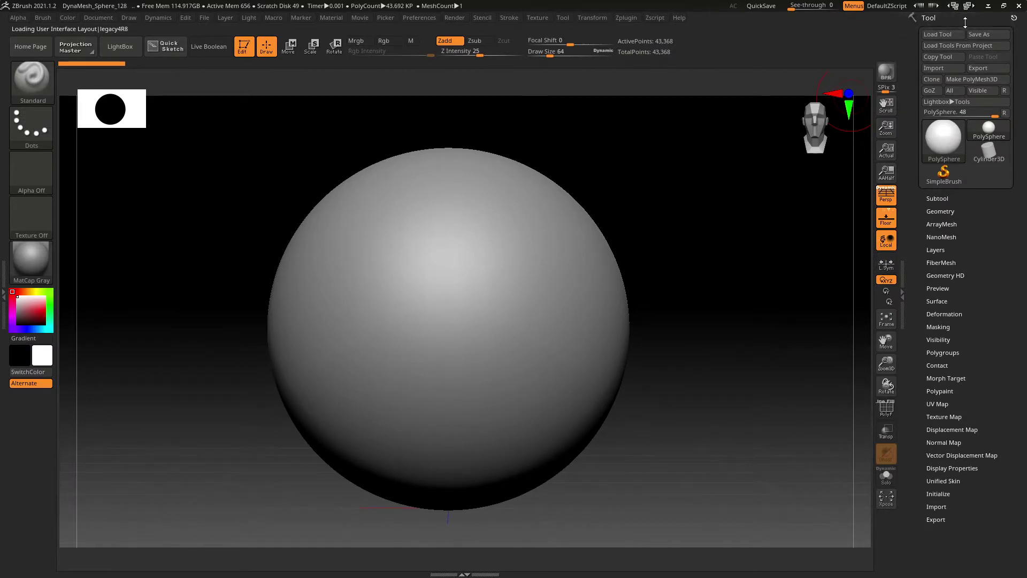
click(970, 7)
click(970, 7)
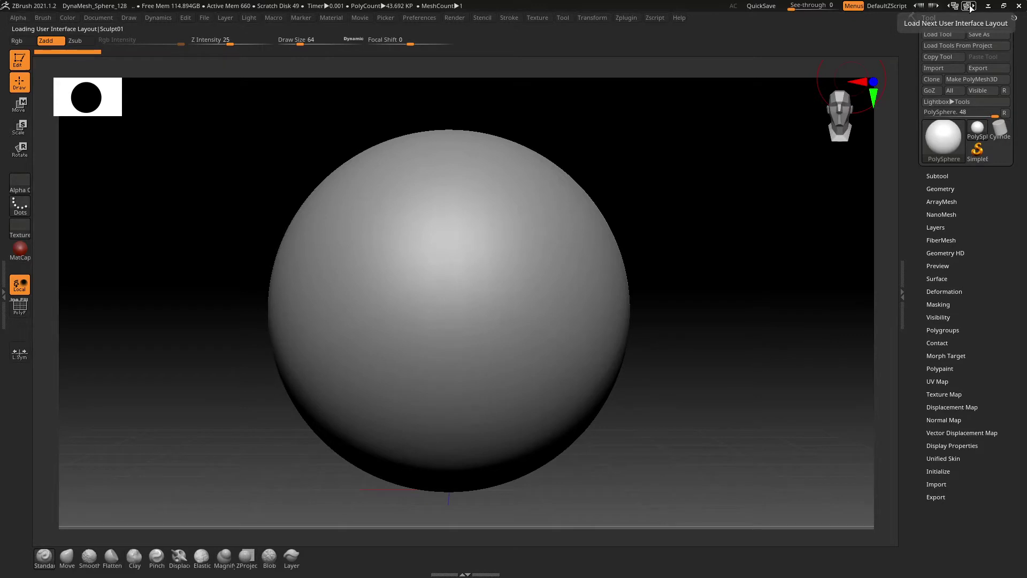
click(971, 6)
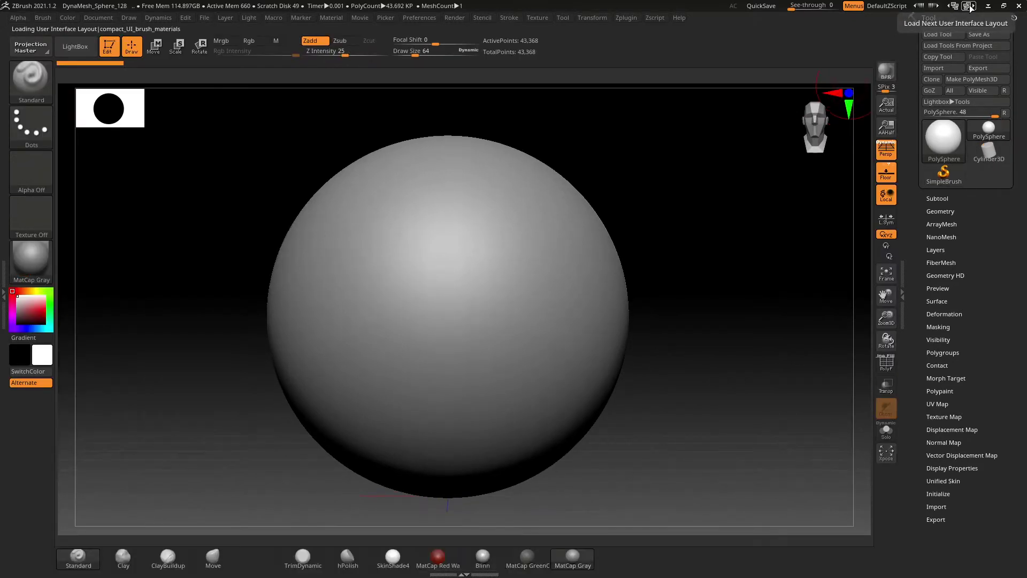
click(971, 6)
click(971, 6)
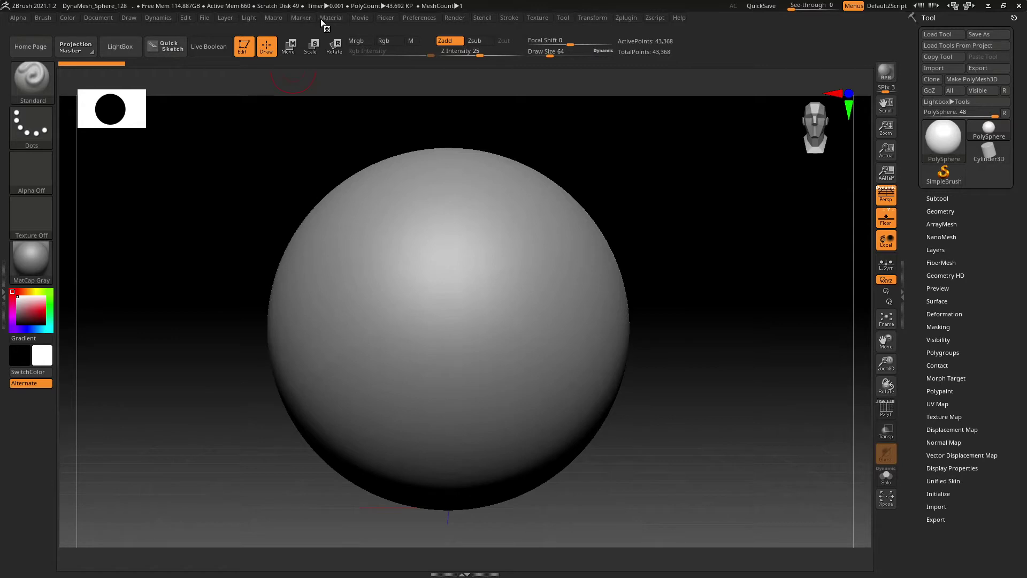
- Restore the saved custom user interface from the configuration preferences
click(421, 18)
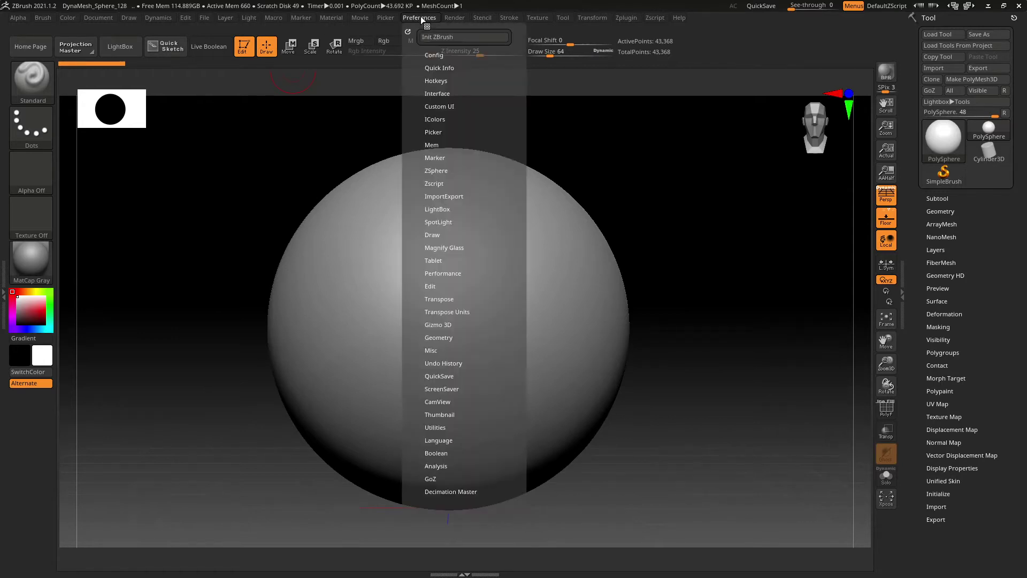
click(432, 56)
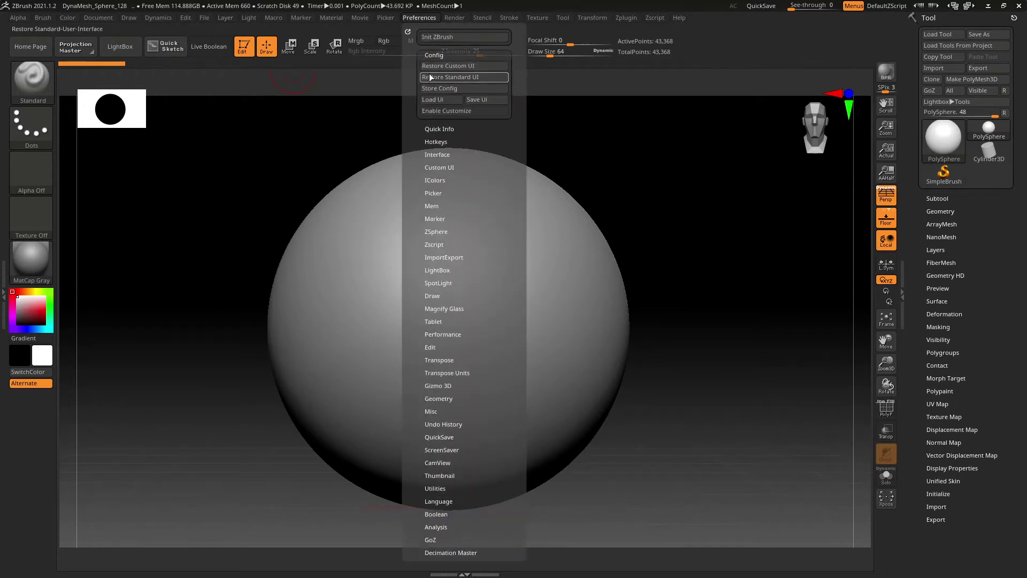
click(439, 67)
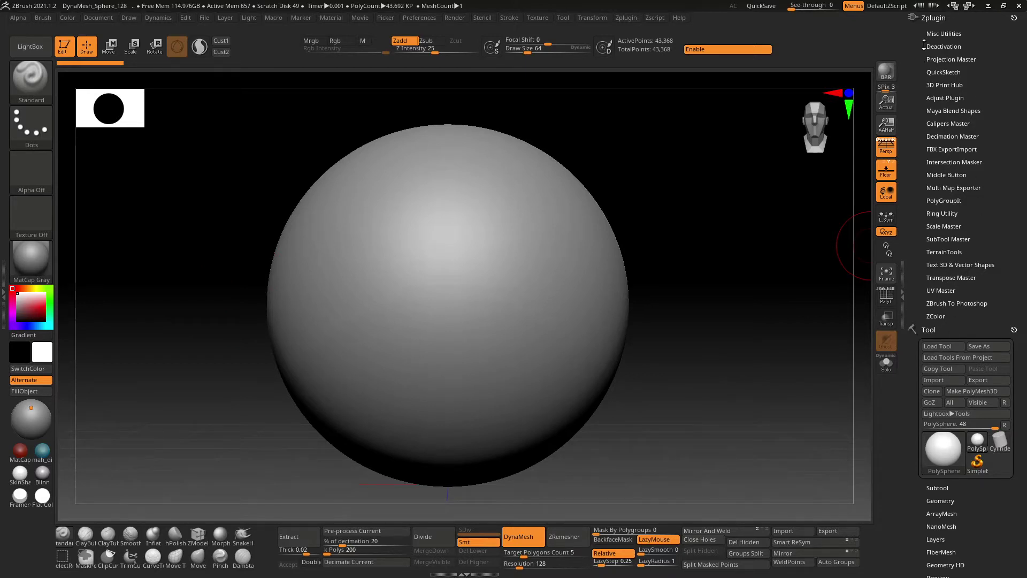
- Dock the Tool palette in the left tray, return it to the right tray, and collapse the left tray
click(1014, 18)
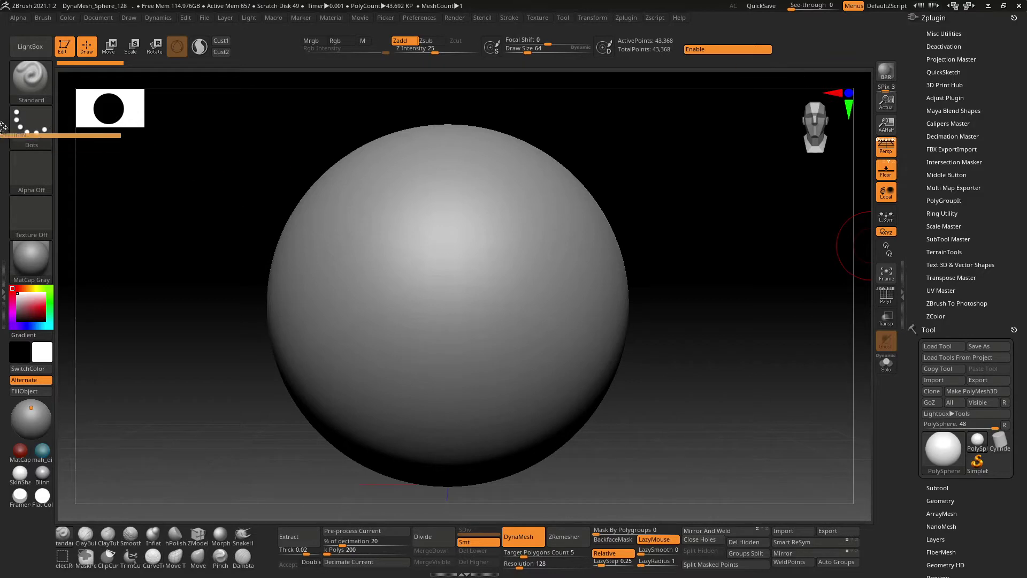
click(3, 276)
drag(1014, 17, 34, 337)
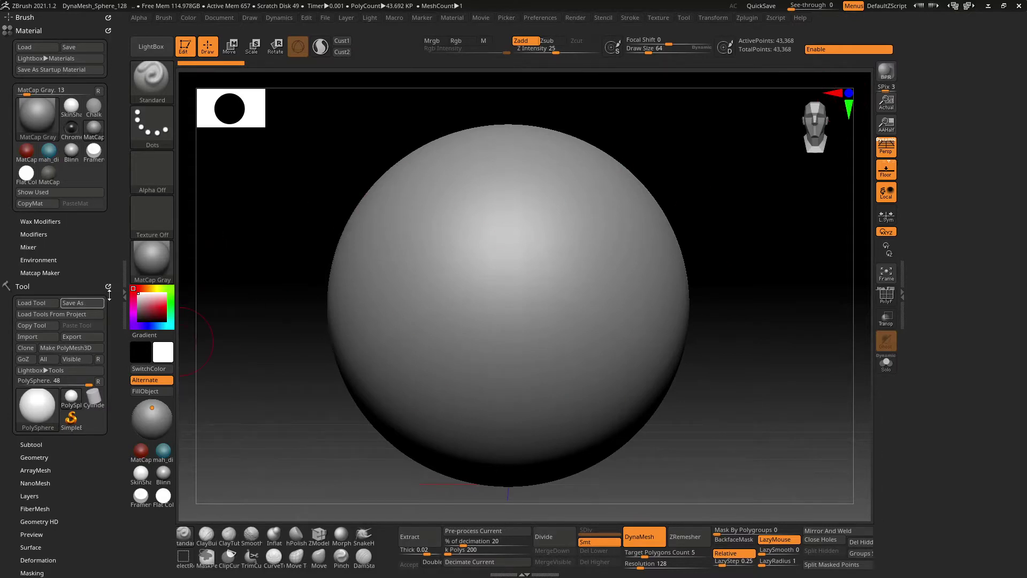
drag(108, 287, 937, 118)
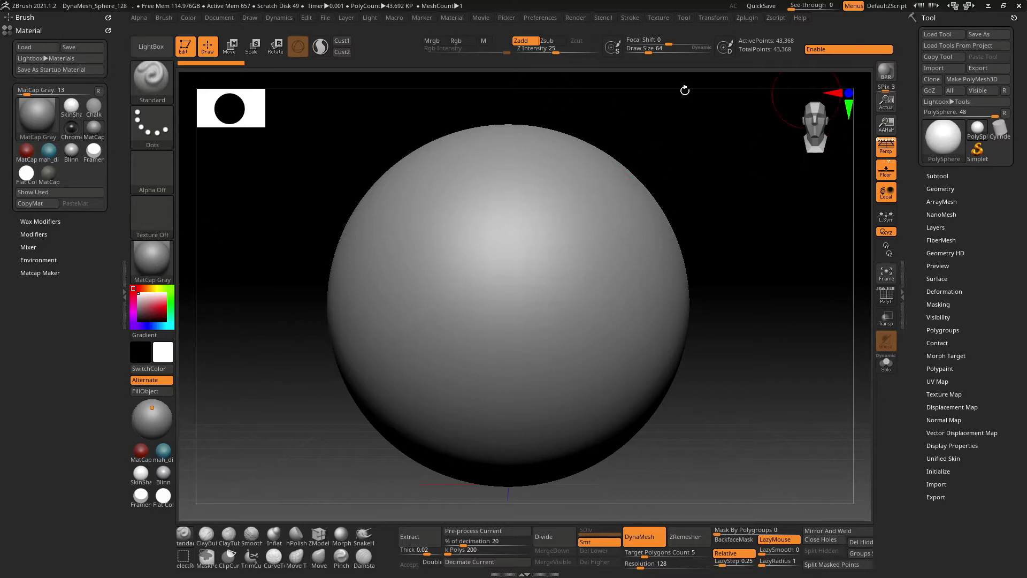
click(124, 299)
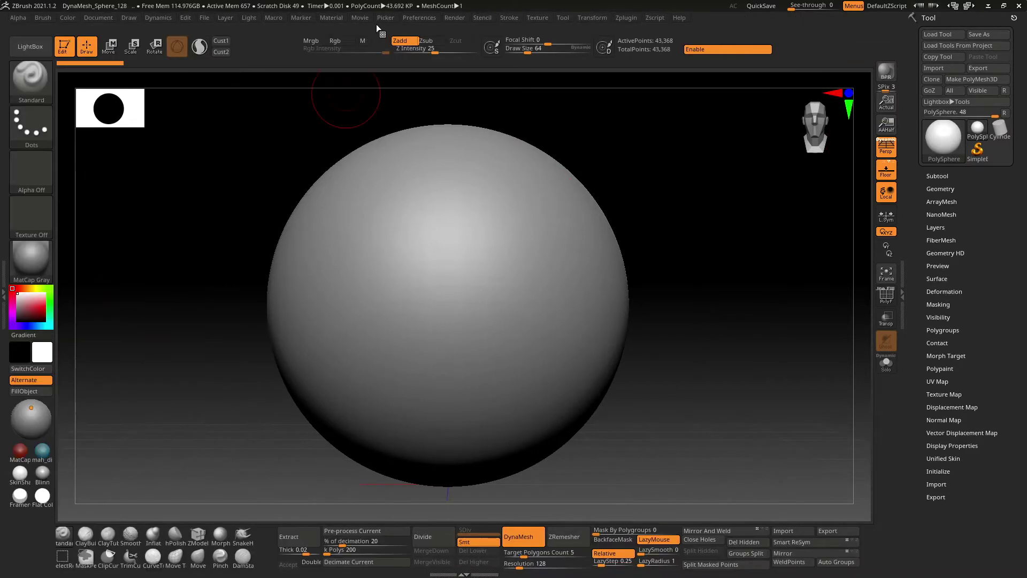
- Reset the rearranged palettes by restoring the custom UI configuration
click(414, 20)
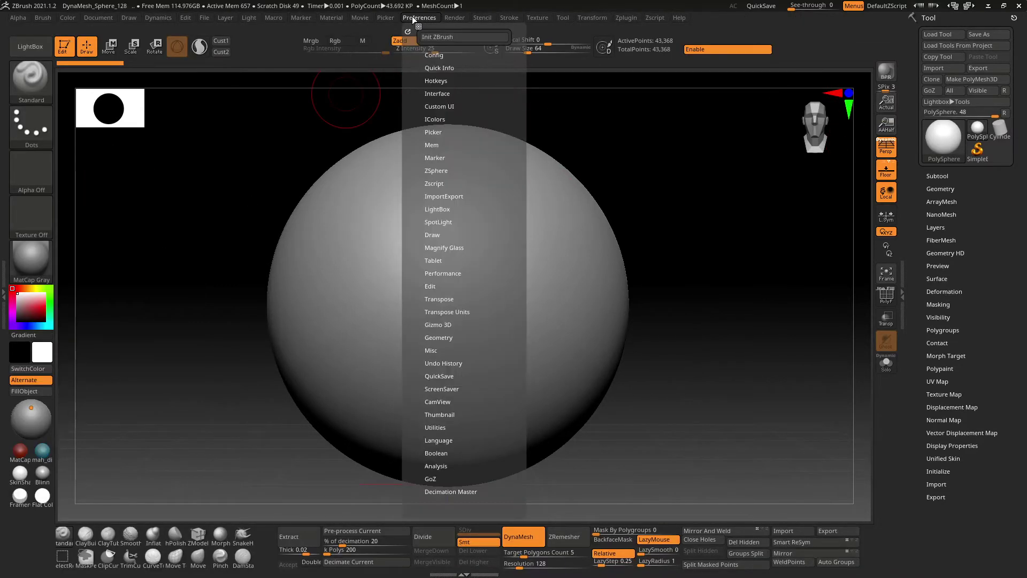
click(435, 55)
click(448, 70)
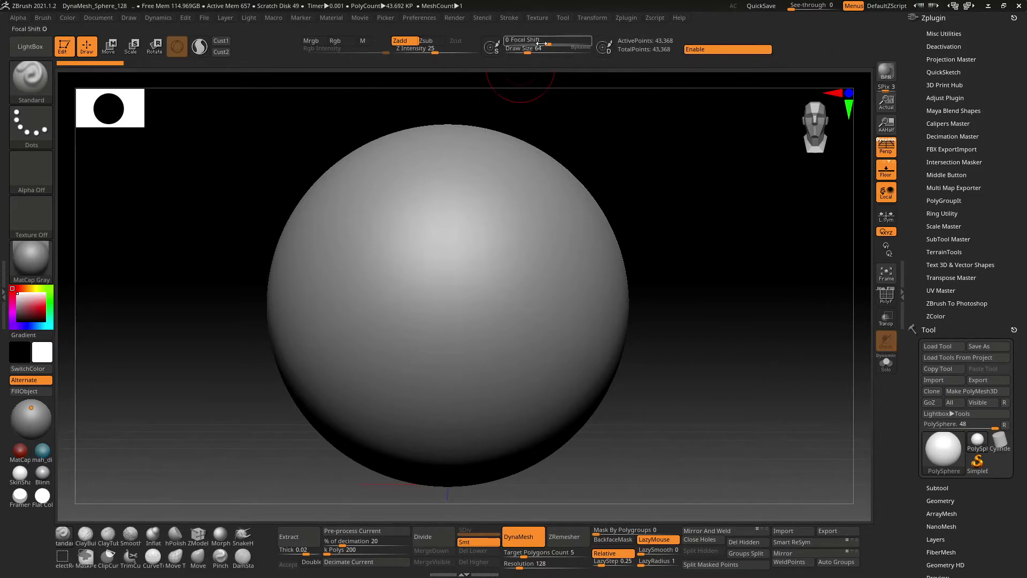
- Switch to the neighbouring interface layouts and return to the custom UI through the configuration preferences
click(974, 7)
click(953, 6)
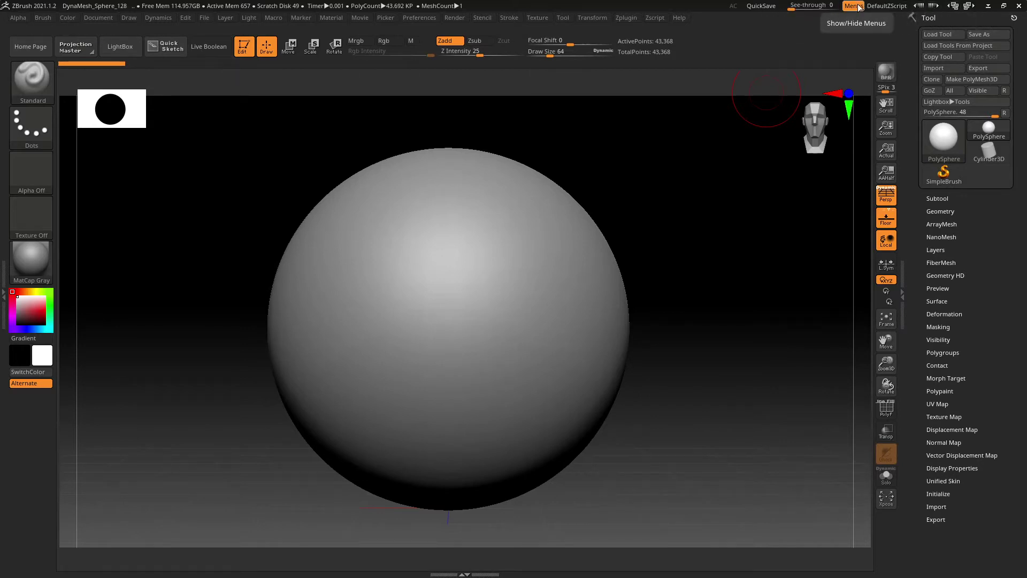
click(415, 17)
click(434, 55)
click(442, 65)
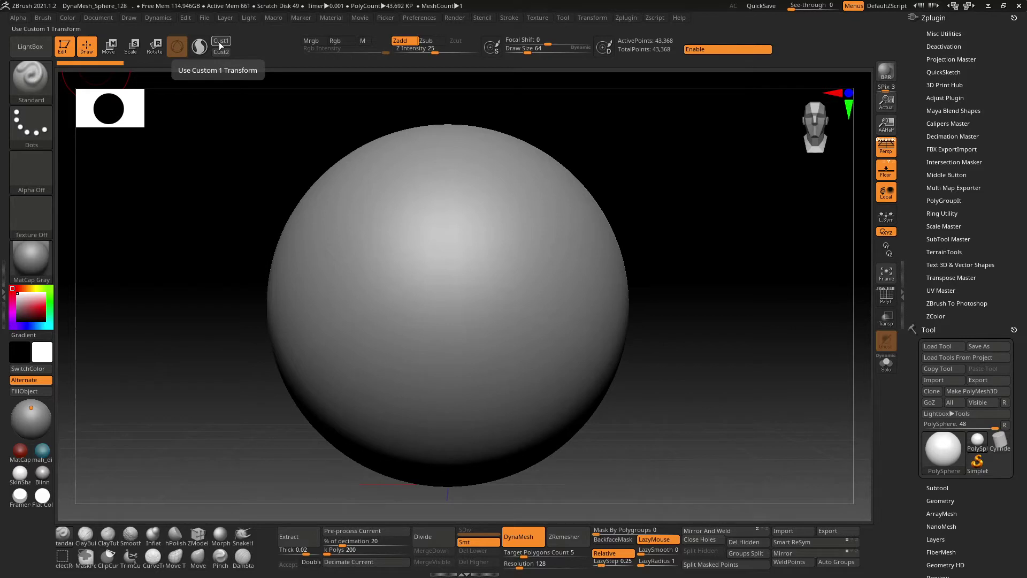
- Sculpt mirrored raised strokes on the sphere with the Standard brush at Z Intensity 25 and Draw Size 64
drag(413, 217, 621, 225)
mouse_move(560, 220)
mouse_down()
mouse_move(562, 340)
mouse_move(549, 204)
mouse_move(582, 298)
mouse_move(565, 199)
mouse_move(582, 210)
mouse_up()
mouse_move(631, 322)
mouse_down()
mouse_move(676, 337)
mouse_move(506, 298)
mouse_up()
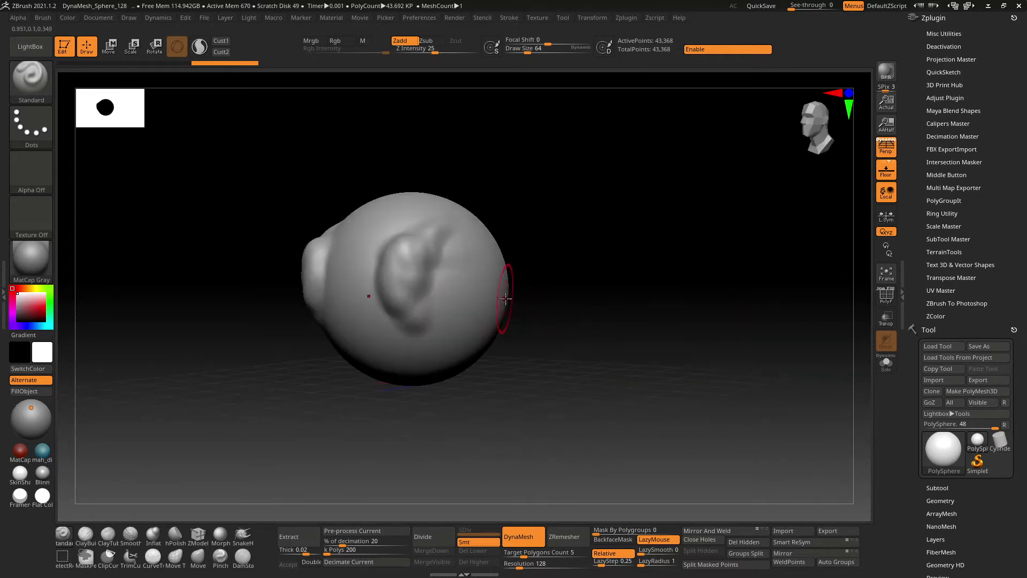
- Test the Custom 1 and Custom 2 view transforms on the sculpted sphere from different rotations
drag(633, 395, 415, 182)
click(221, 40)
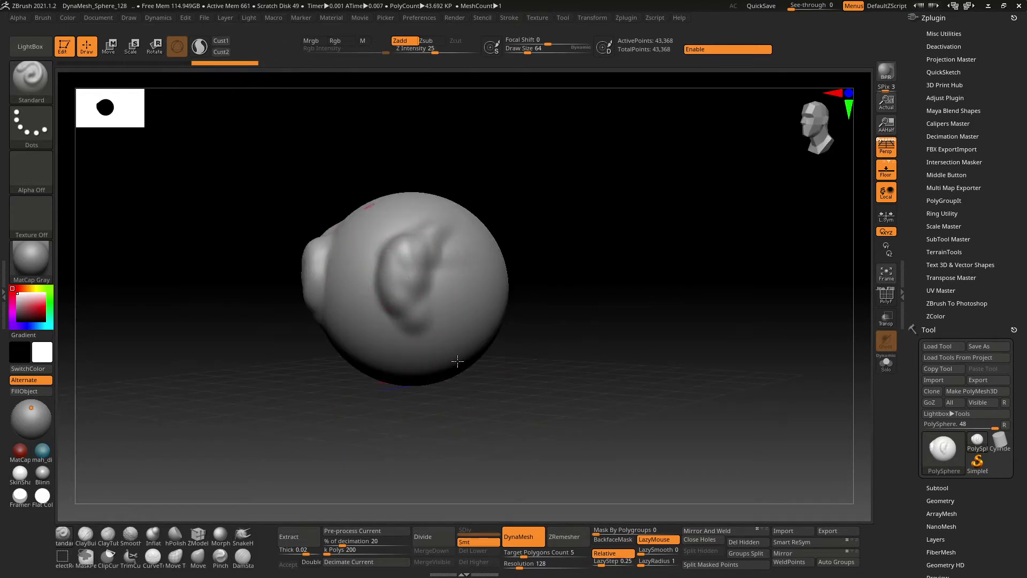
drag(508, 452, 296, 237)
alt+drag(401, 388, 588, 391)
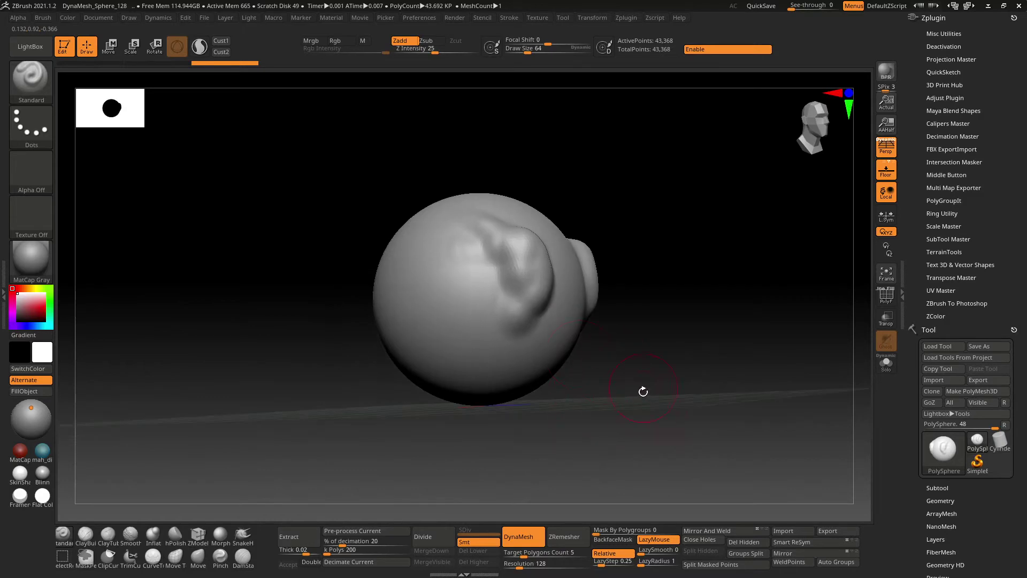
click(223, 40)
click(216, 53)
click(222, 53)
right_drag(502, 322, 656, 287)
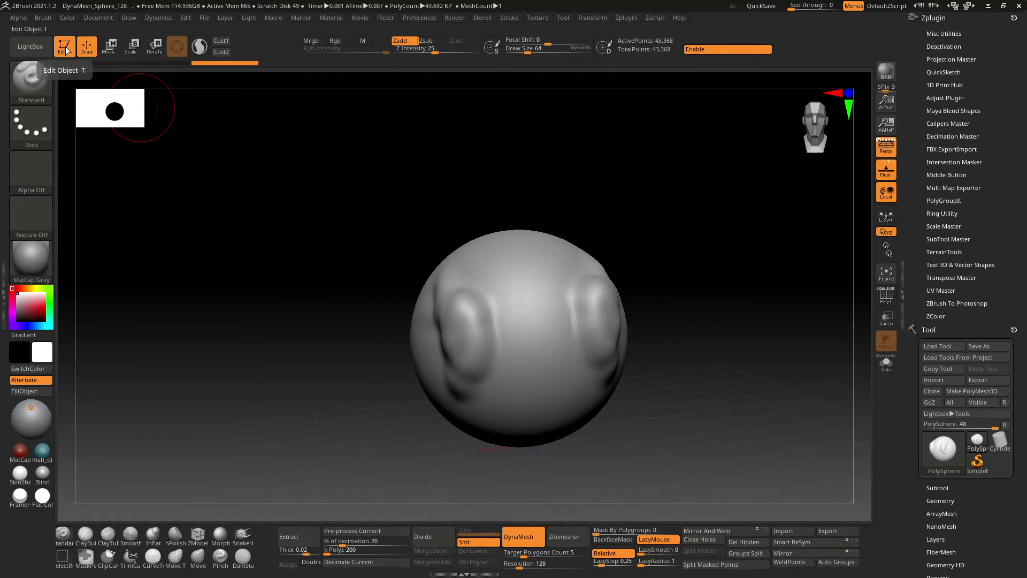
- Show and hide LightBox, and compare the LeftRightShelf, legacy4R8 and Minimal interface layouts
click(28, 47)
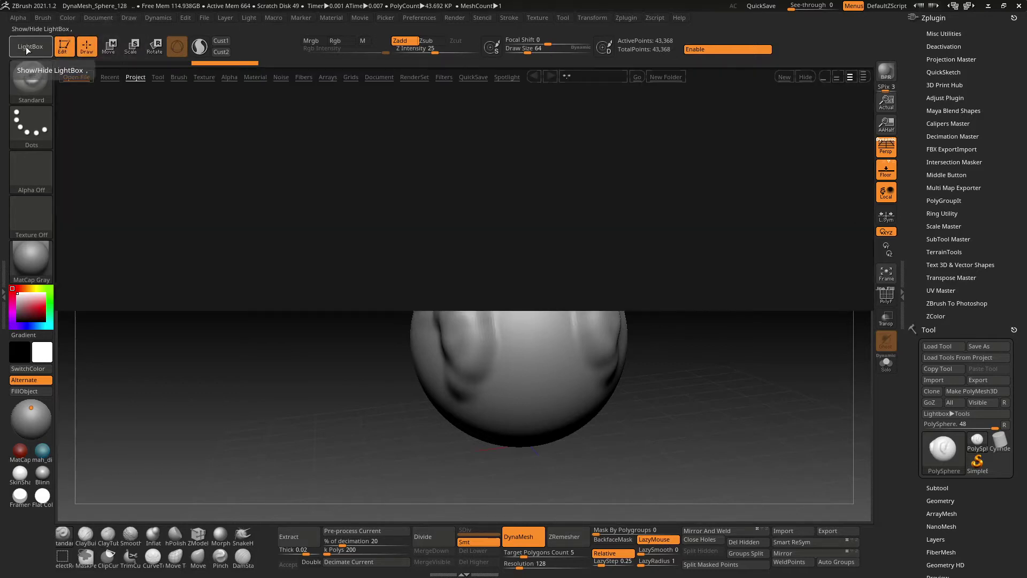
click(28, 47)
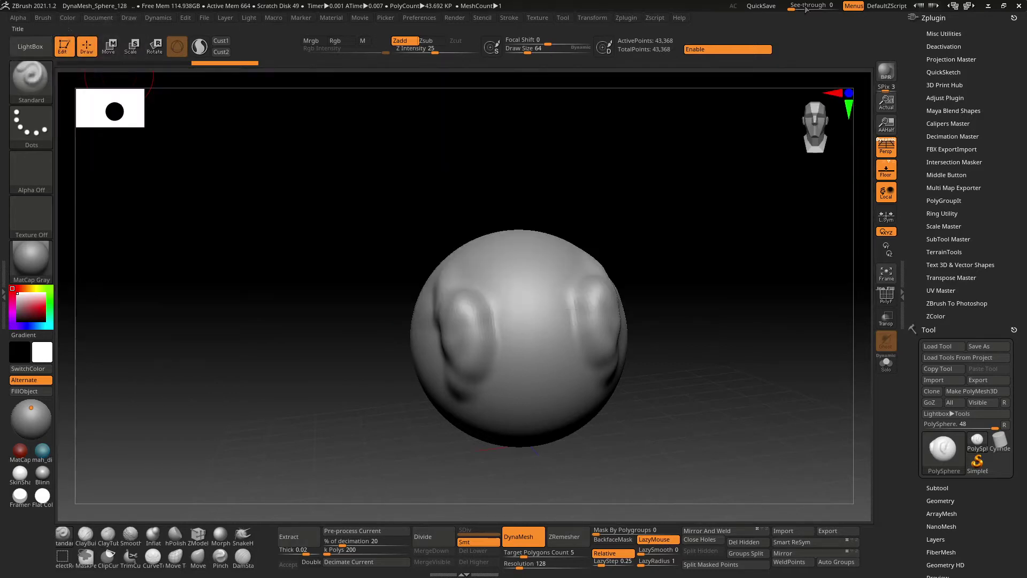
click(969, 7)
click(956, 8)
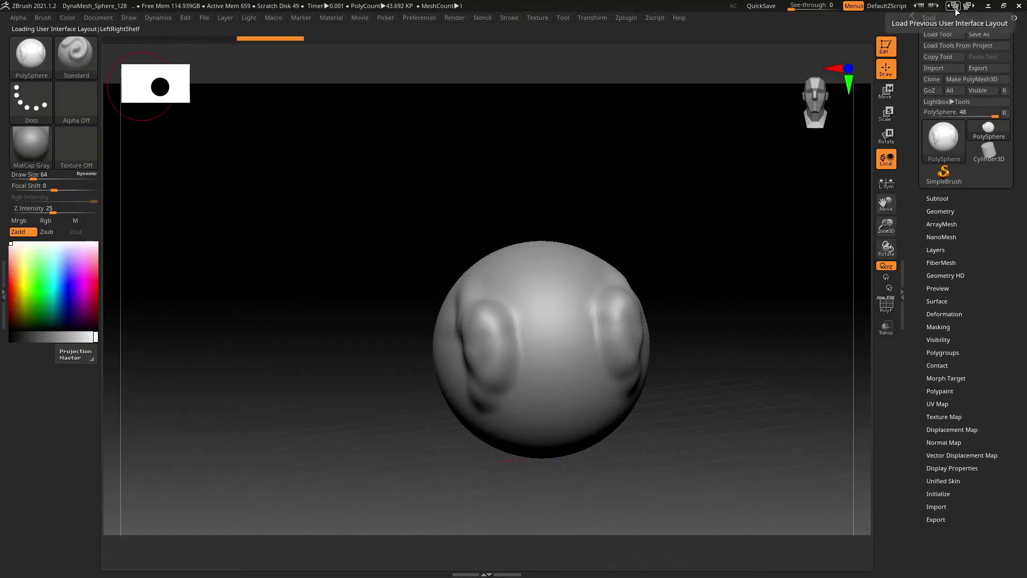
click(956, 8)
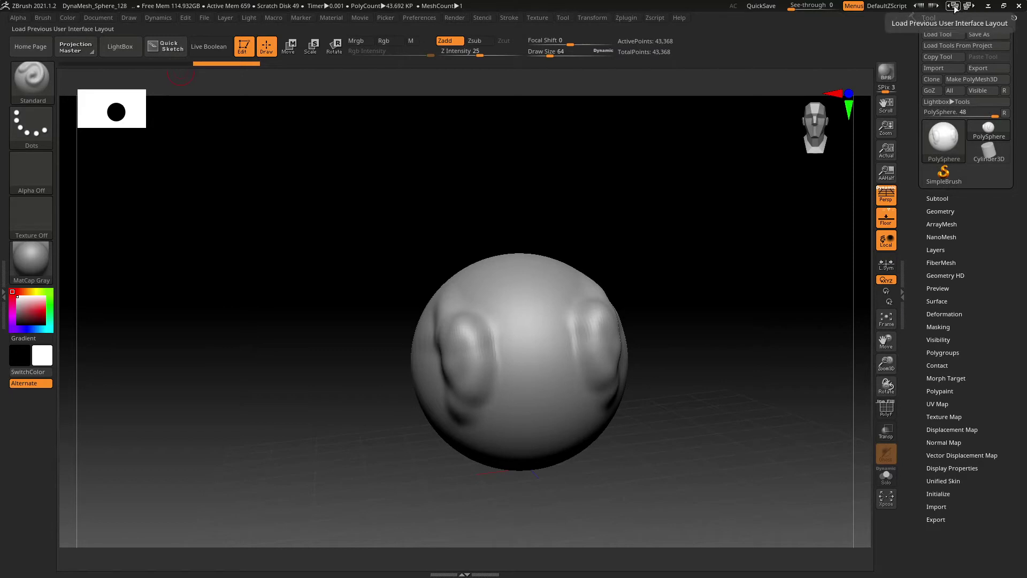
click(968, 6)
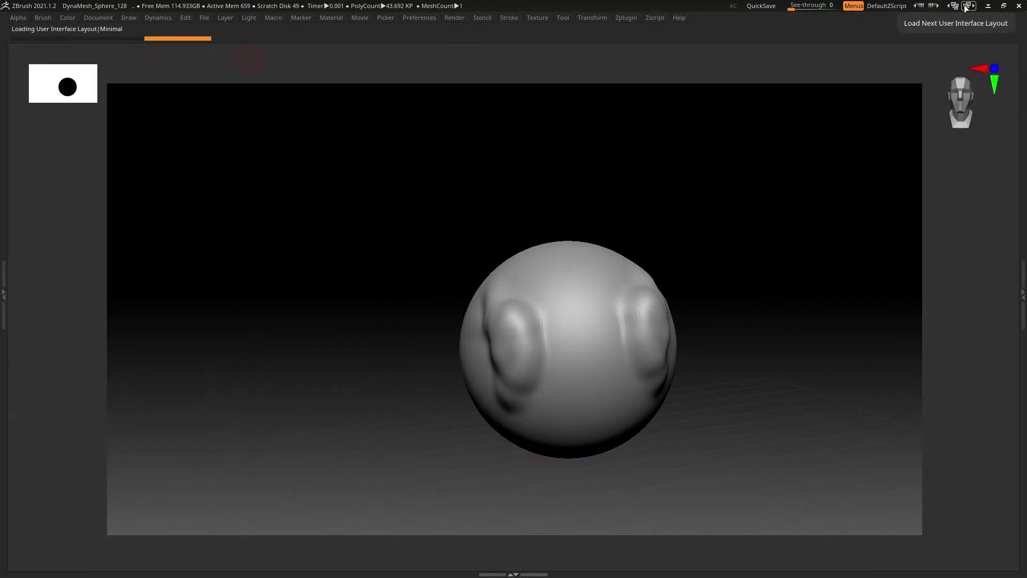
click(955, 6)
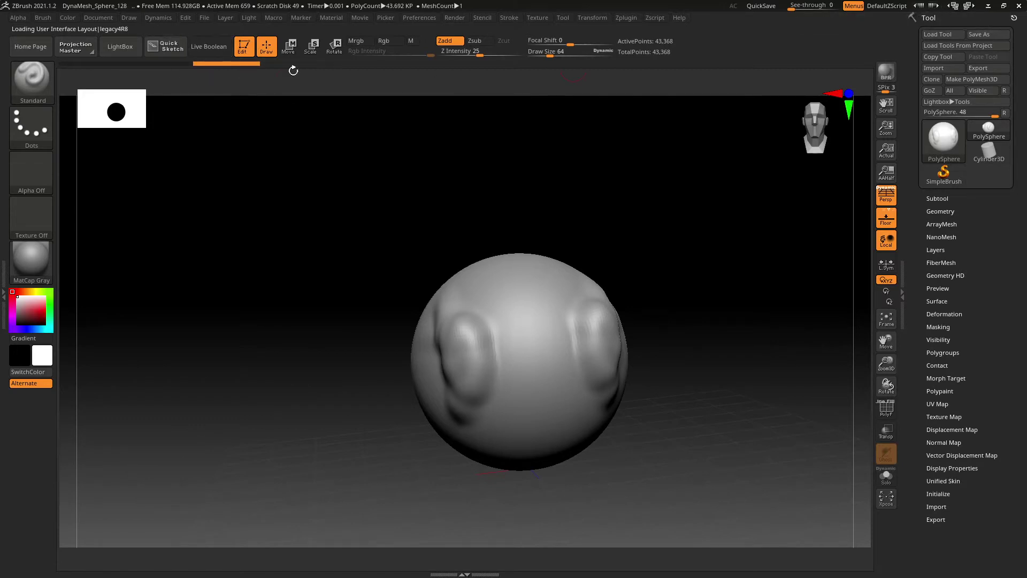
- Replace the legacy4R8 layout with the saved custom user interface
click(407, 17)
click(439, 55)
click(444, 64)
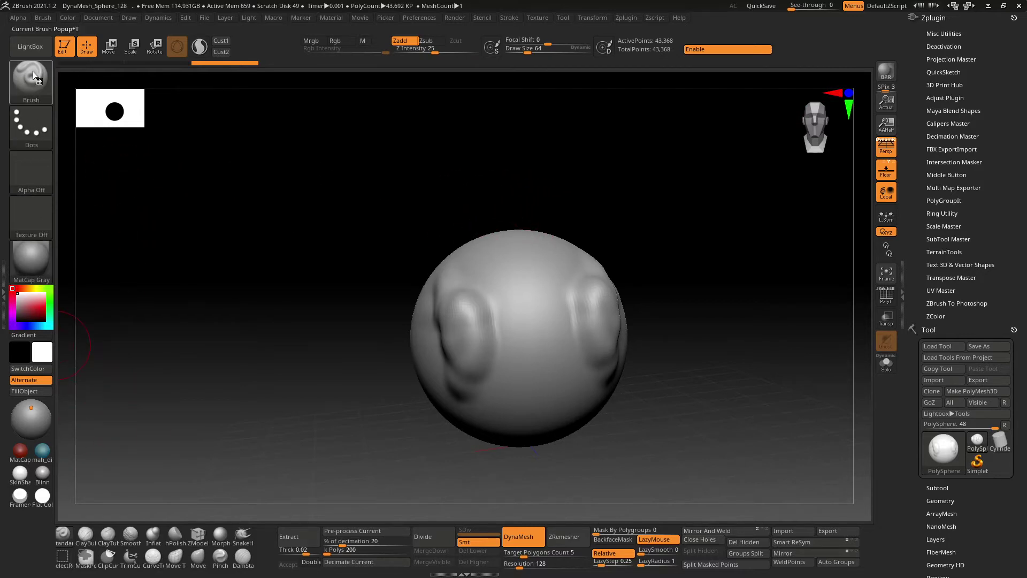
- Examine the current brush, texture, material and color controls for the sculpted sphere
mouse_move(41, 88)
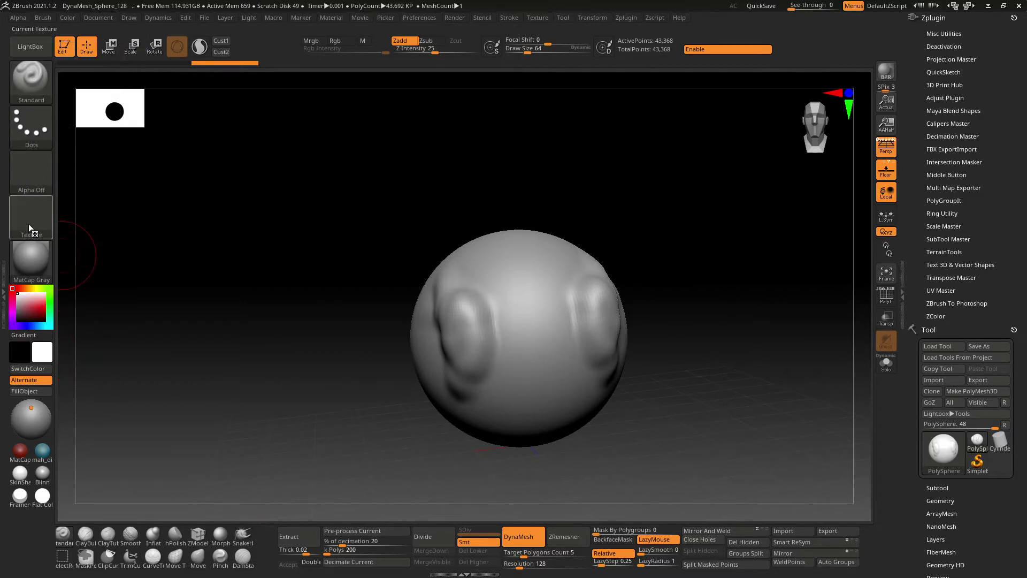
mouse_move(45, 272)
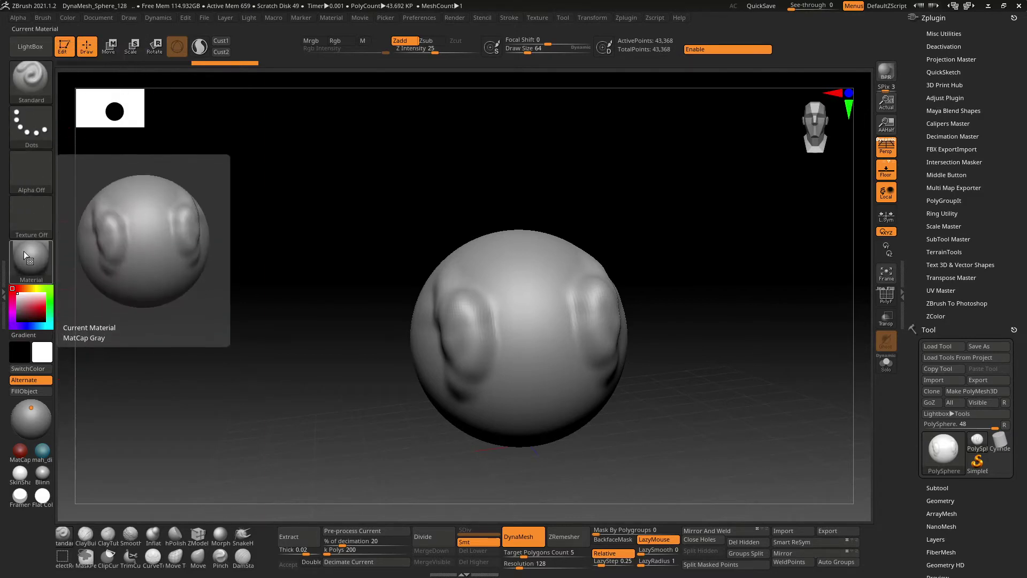
mouse_move(43, 359)
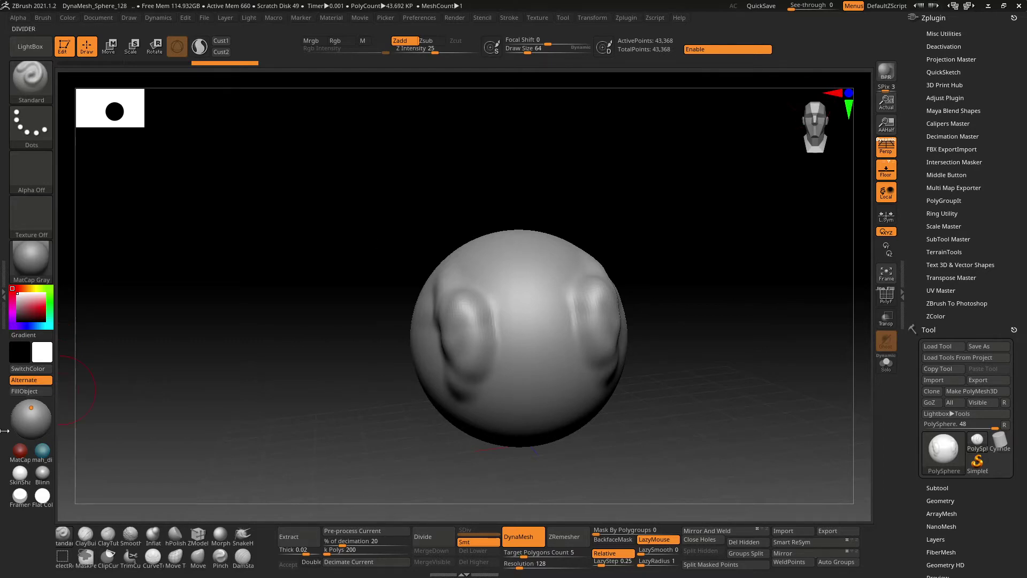
- Cycle through the Z3.1_PR16 and Z3.0 Classic interface color schemes and return to the original colors
click(925, 7)
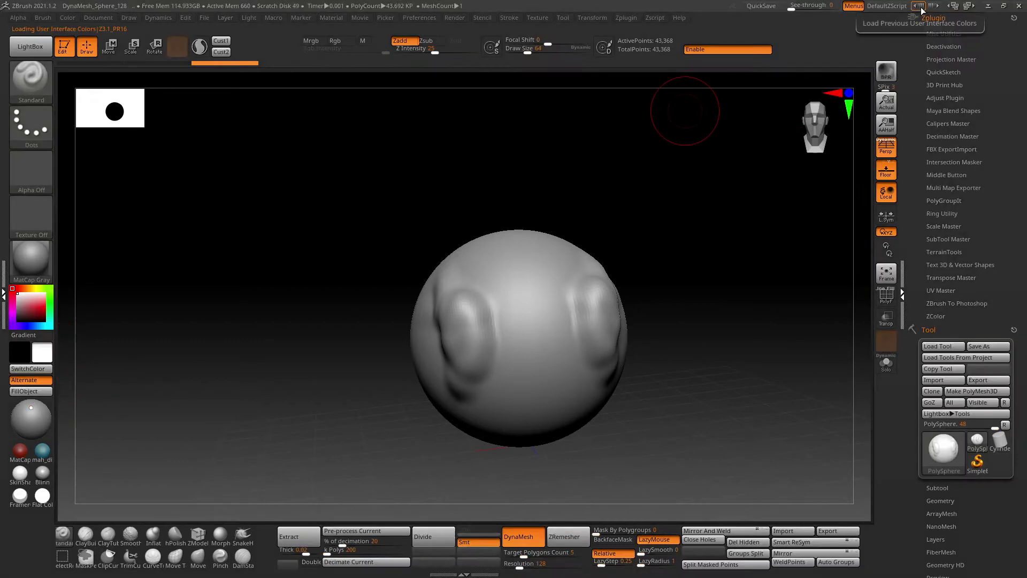
click(934, 6)
click(935, 6)
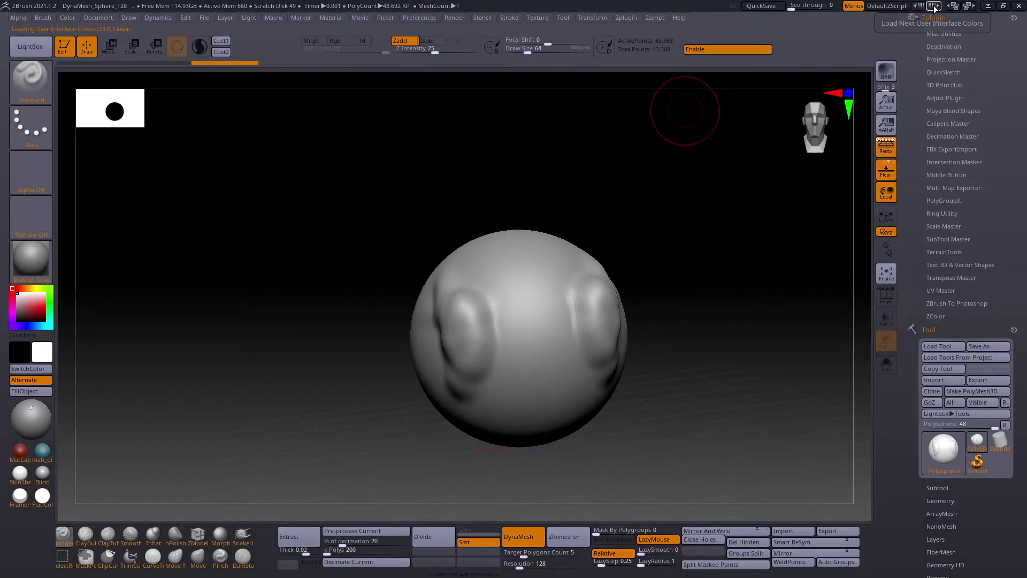
click(919, 6)
- Load the legacy4R8 interface layout and fill the sphere with dark red, R 179, G 55, B 55
click(968, 6)
click(956, 7)
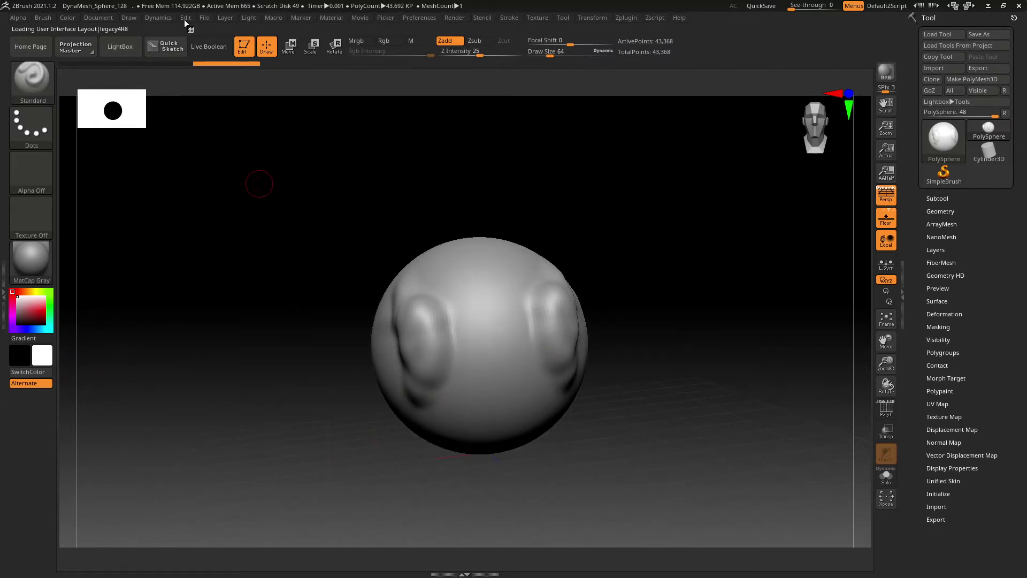
click(158, 18)
mouse_move(71, 20)
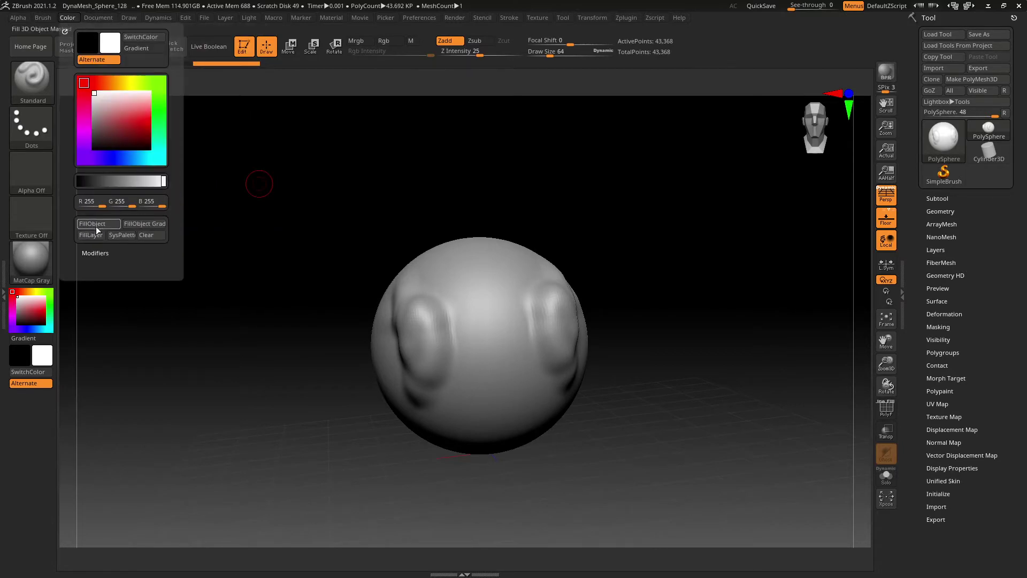
click(122, 122)
click(66, 18)
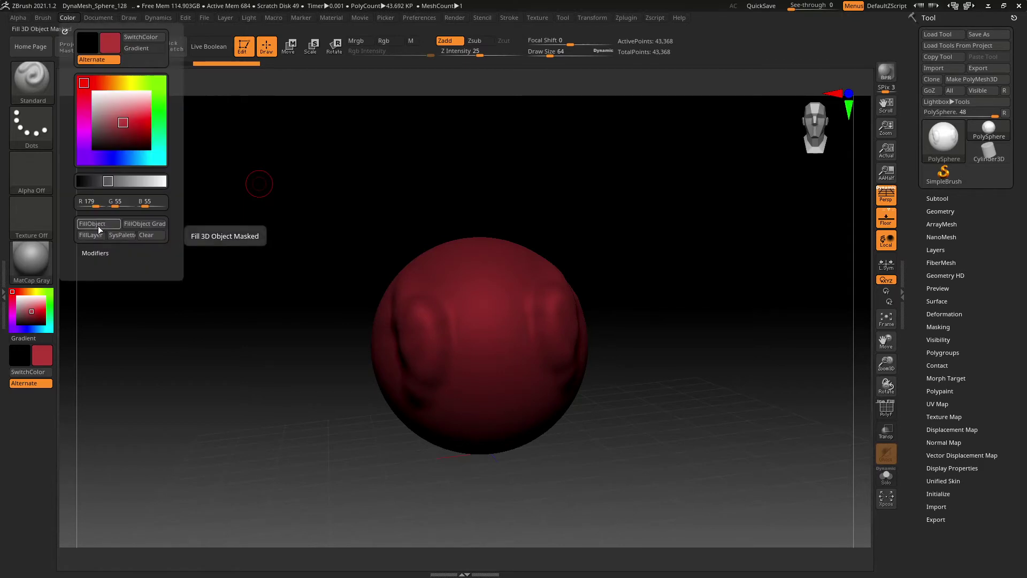
click(98, 226)
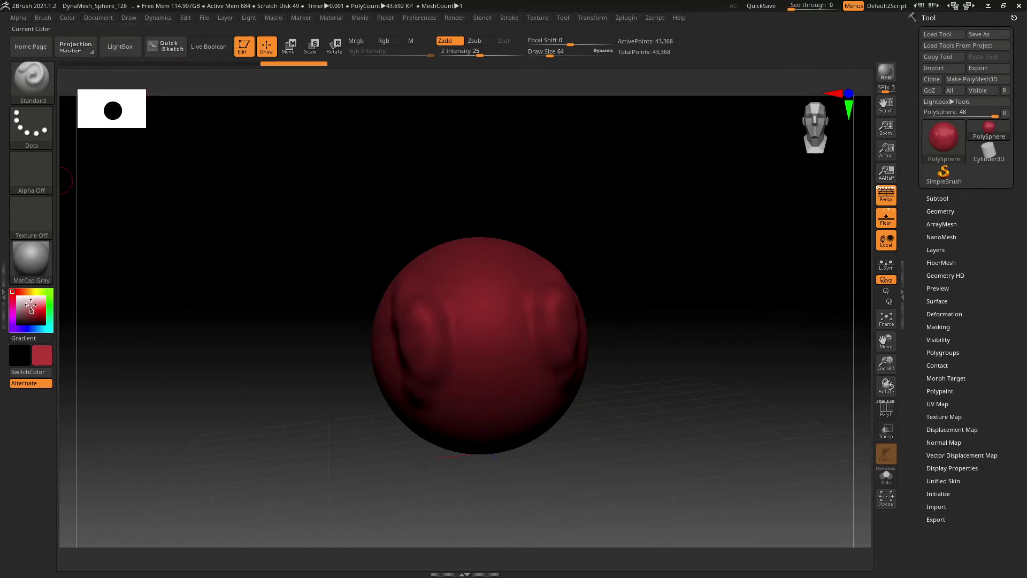
- Fill the sphere with pale pink, R 190, G 153, B 153, and choose a brighter pink as the current color
drag(31, 305, 22, 305)
click(65, 18)
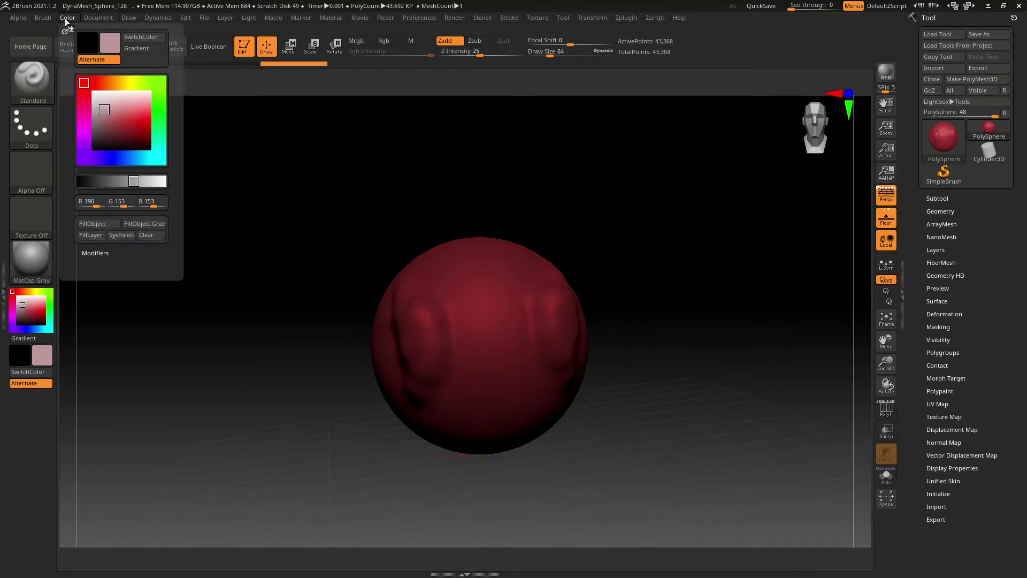
click(97, 225)
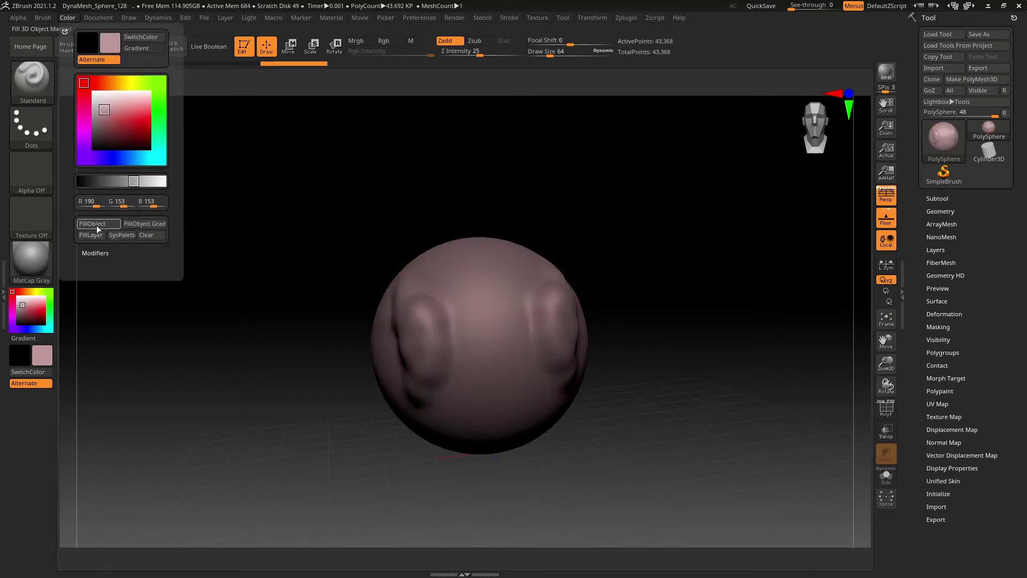
click(68, 19)
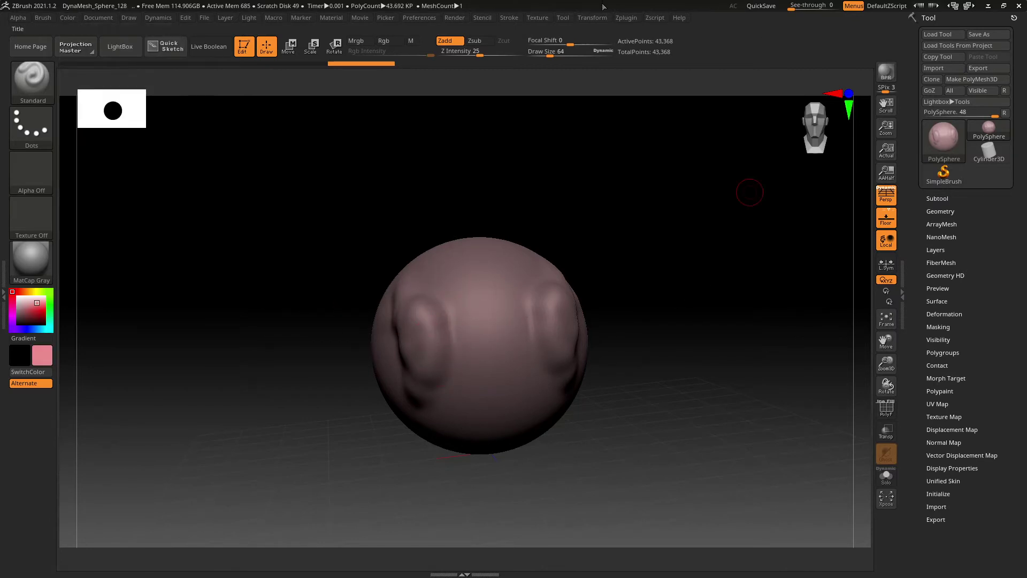
- Restore the saved custom user interface from the preferences configuration
click(434, 17)
click(422, 54)
click(426, 110)
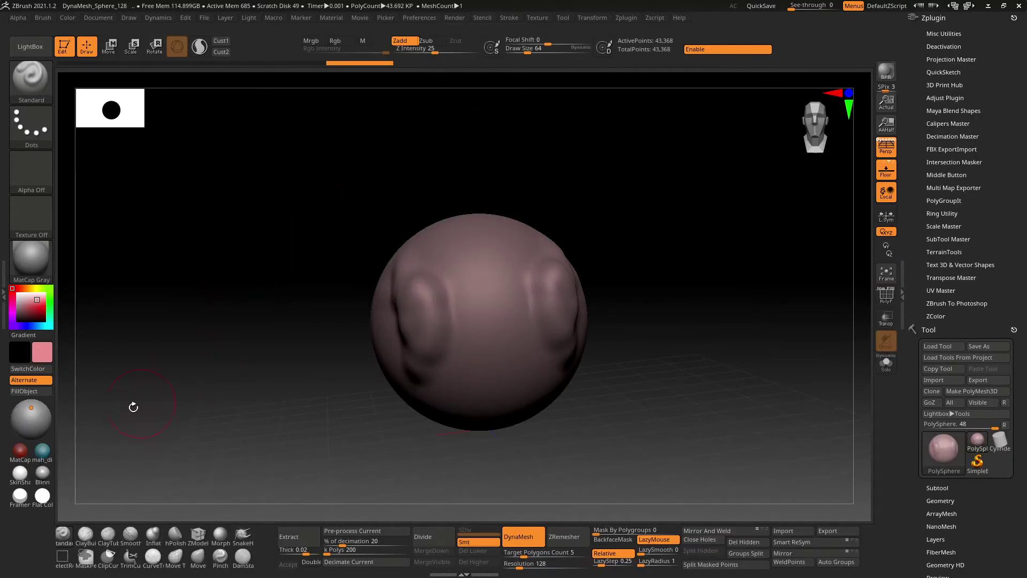
- Reposition the light to the far side of the preview sphere and apply the Blinn material to the sculpted sphere
click(36, 414)
click(26, 416)
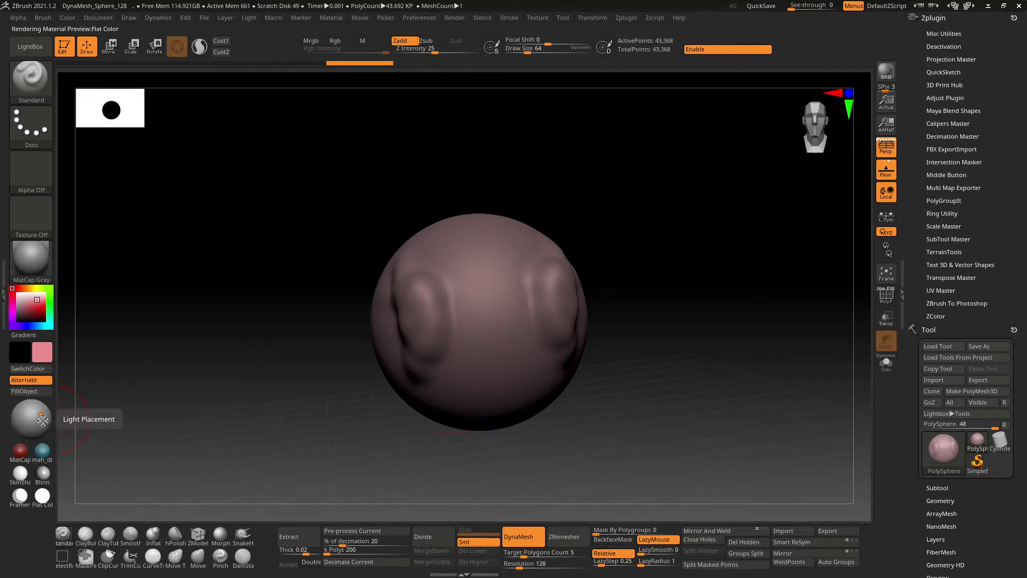
click(13, 421)
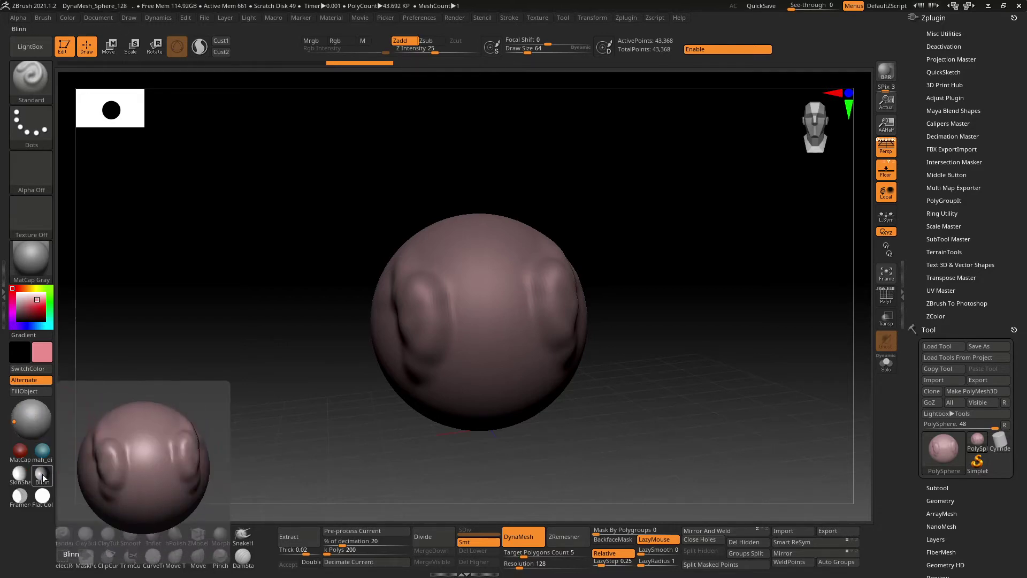
click(43, 478)
click(31, 262)
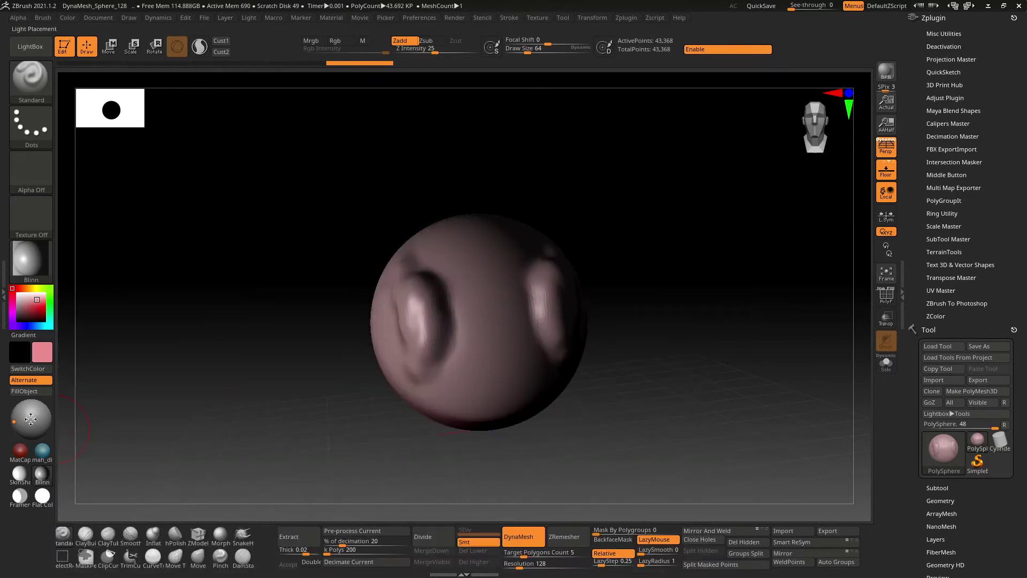
- Move the light across the Blinn sphere to several placements, finishing on its upper-right side
mouse_move(22, 420)
mouse_down()
mouse_move(46, 424)
mouse_move(18, 414)
mouse_move(27, 408)
mouse_up()
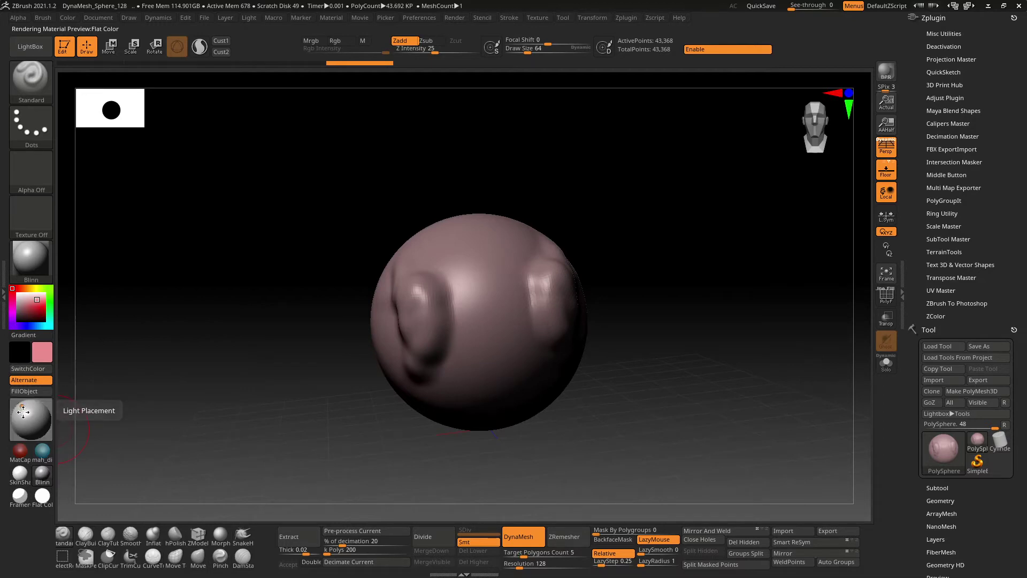
drag(23, 412, 42, 411)
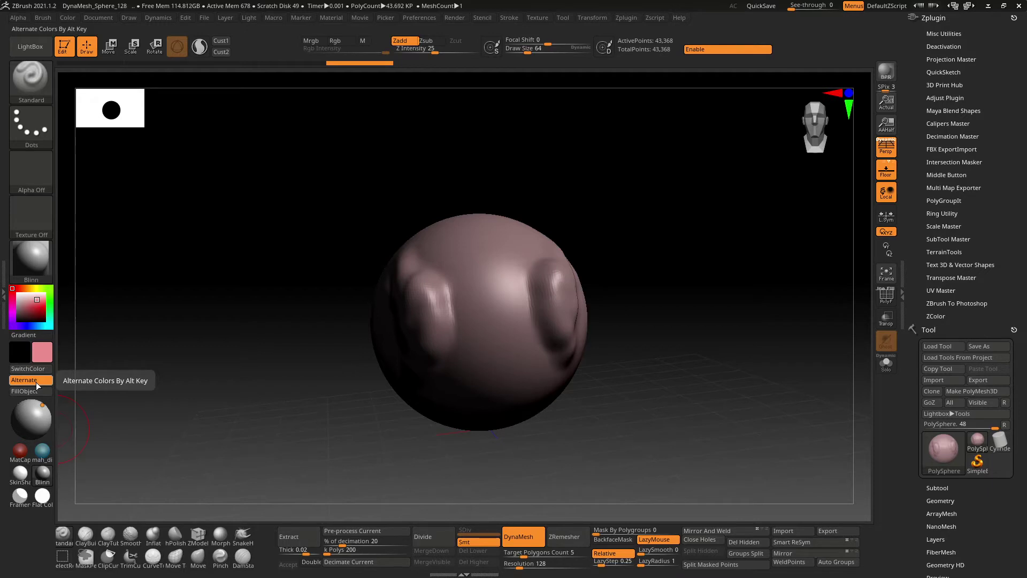
click(42, 416)
mouse_move(41, 415)
mouse_down()
mouse_move(31, 416)
mouse_move(40, 410)
mouse_up()
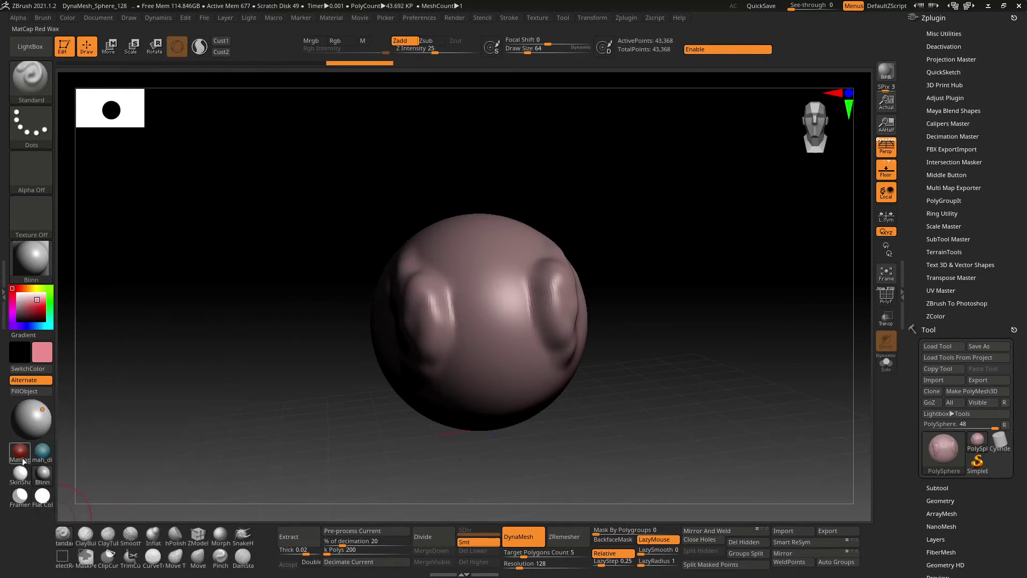
- Preview the shelf materials and compare MatCap Red Wax with mah_dirty_blue_01 on the sculpted sphere
mouse_move(23, 459)
mouse_move(45, 506)
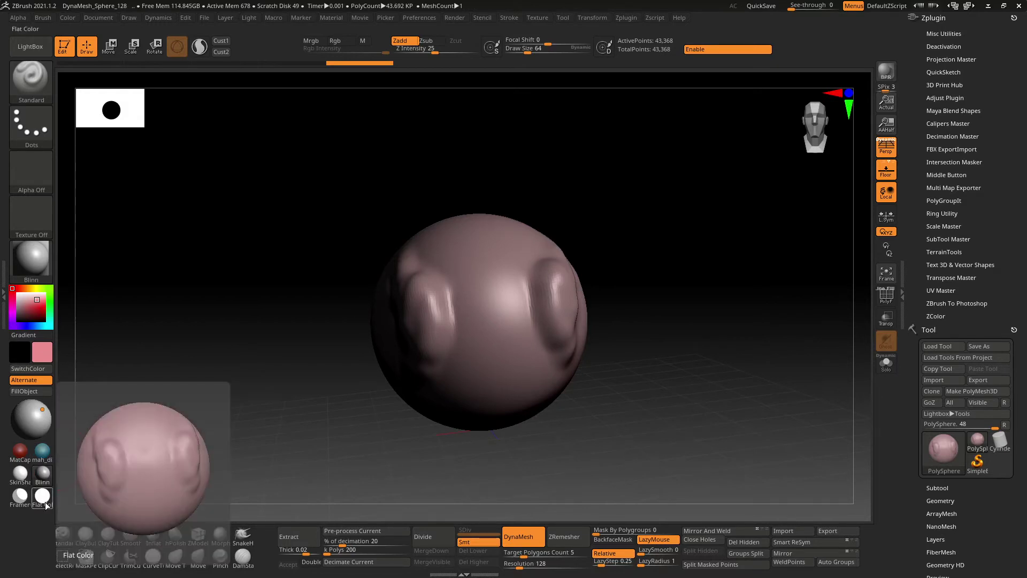
click(21, 456)
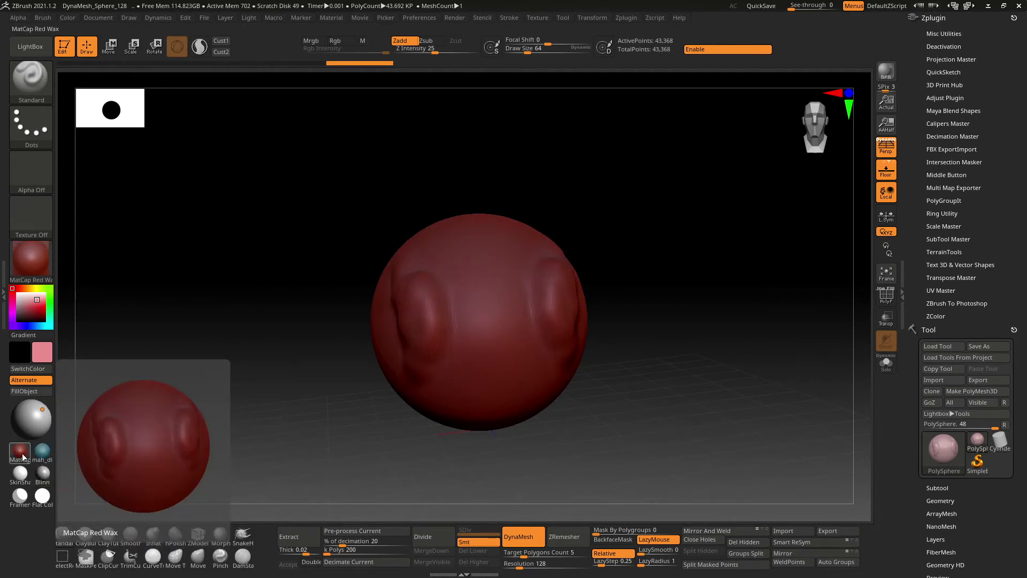
click(42, 454)
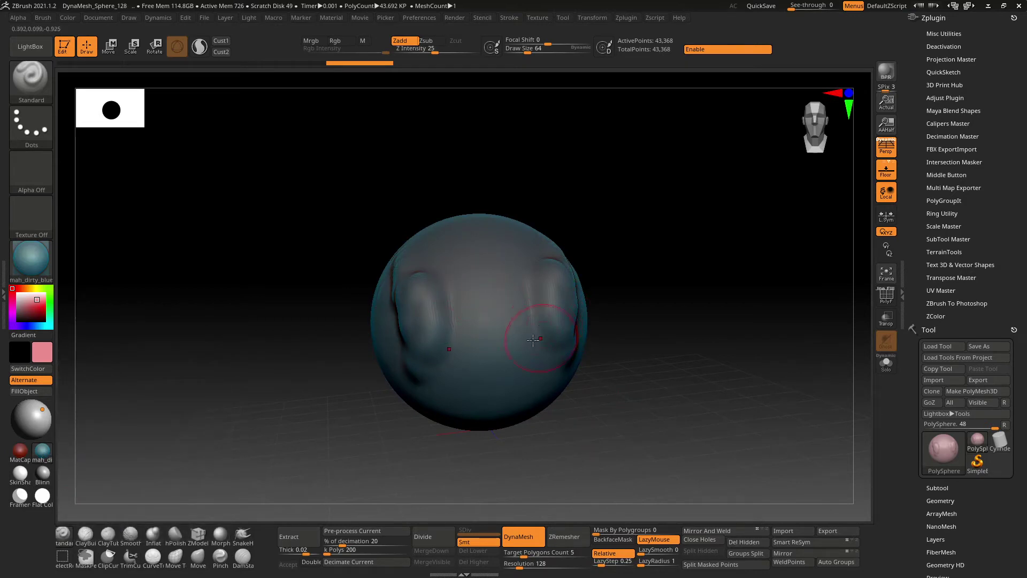
mouse_move(470, 339)
right_down()
mouse_move(446, 344)
mouse_move(412, 298)
mouse_move(379, 287)
mouse_move(382, 346)
right_up()
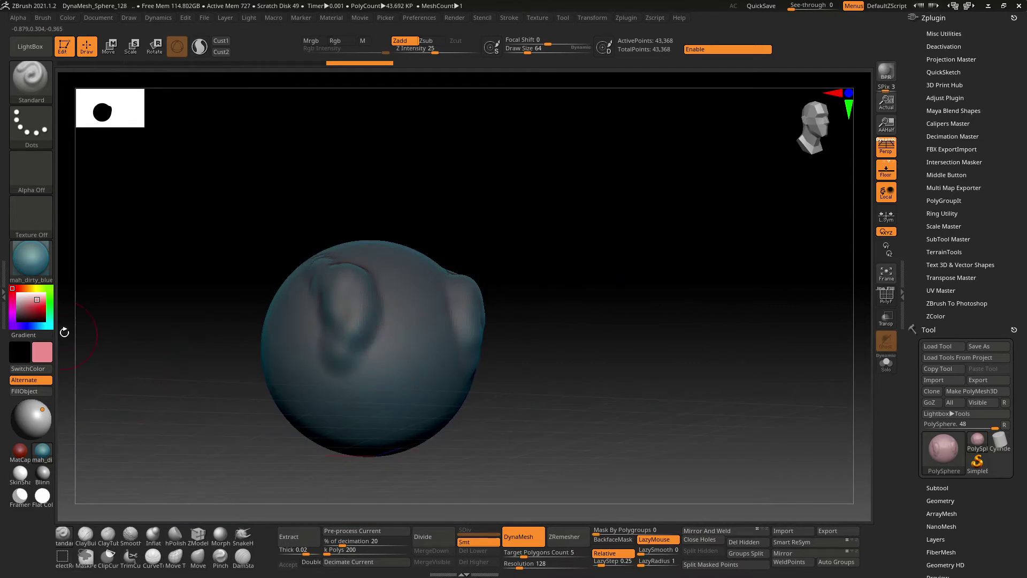
- Set white and black as the two colors, and fill the sphere with black and finally with white
drag(32, 307, 16, 292)
click(24, 368)
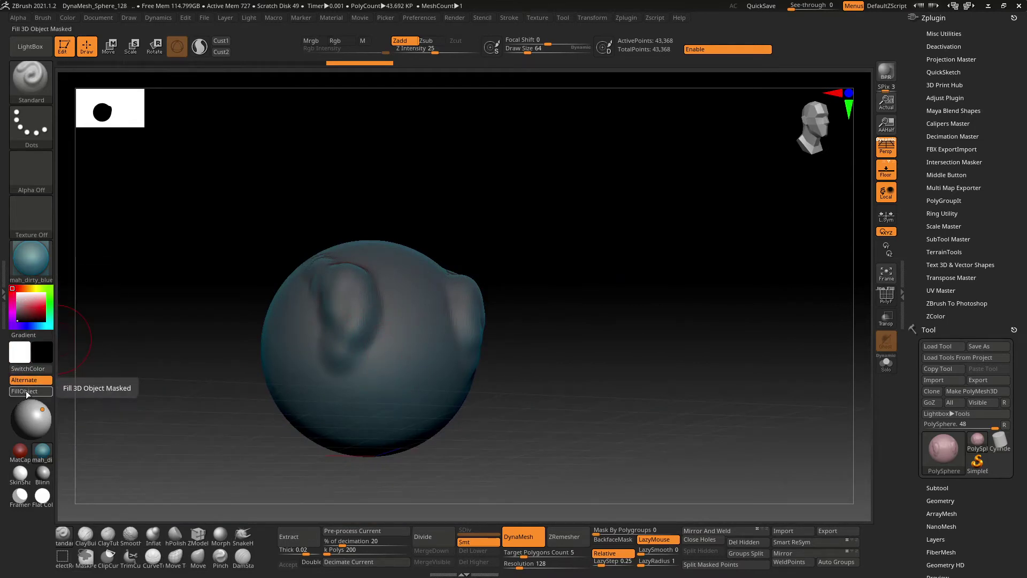
click(25, 391)
click(25, 369)
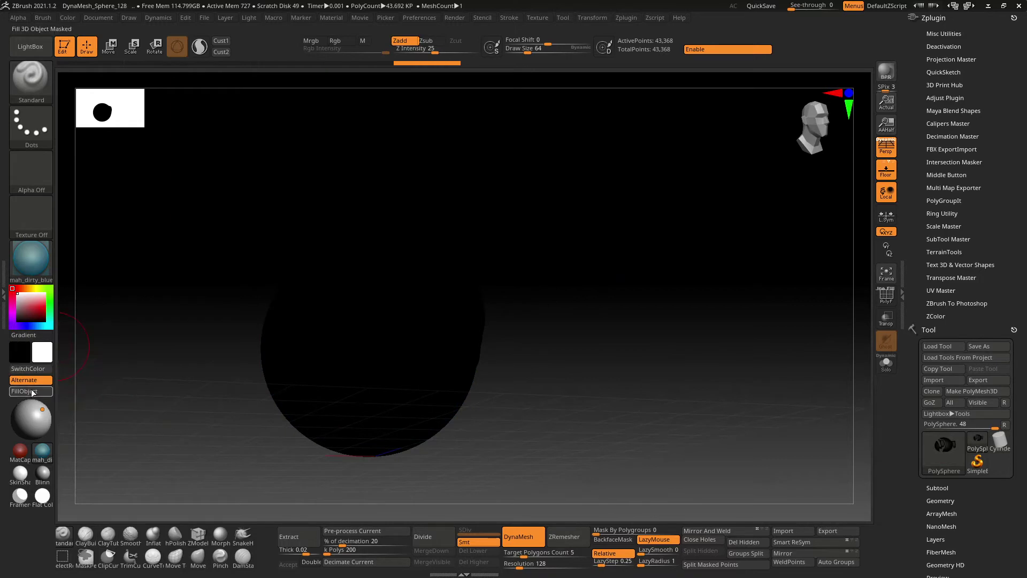
click(31, 391)
- Examine the white-filled sphere's relief from several angles with mah_dirty_blue_01 and with the SkinShade4 material
mouse_move(225, 353)
mouse_down()
mouse_move(257, 335)
mouse_move(367, 356)
mouse_move(401, 332)
mouse_move(400, 288)
mouse_move(337, 300)
mouse_up()
key(f)
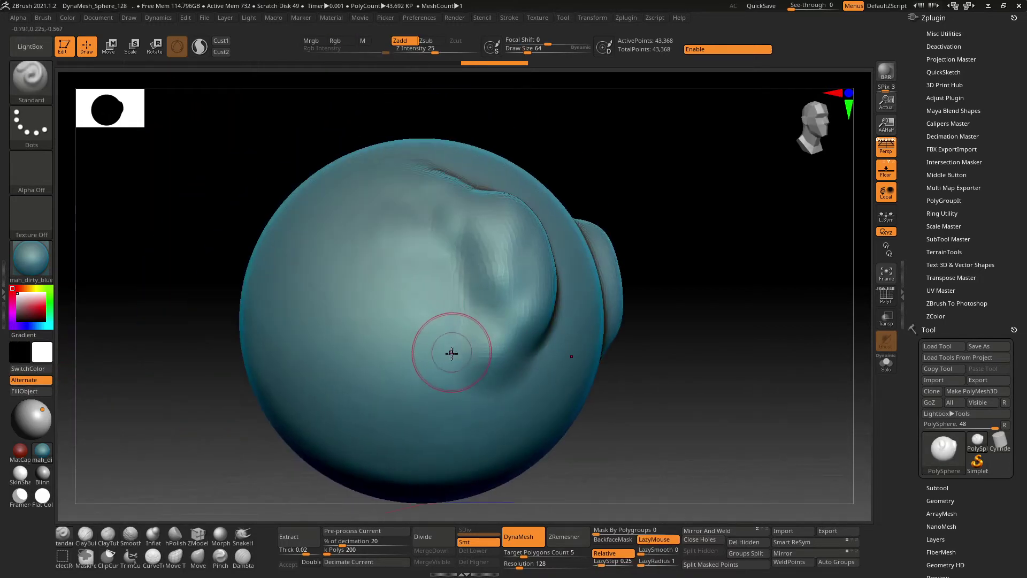
drag(447, 356, 464, 309)
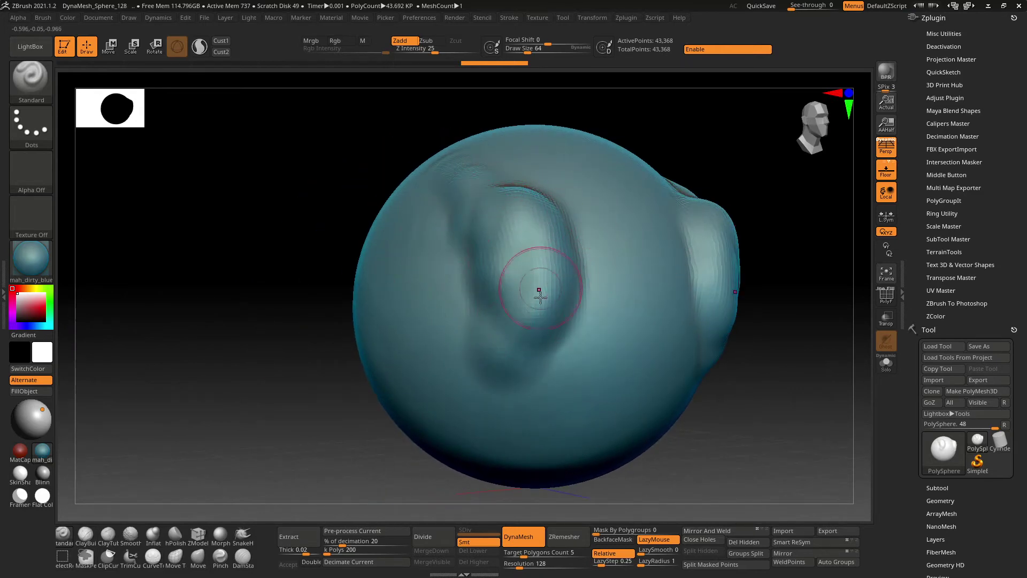
scroll(458, 309, down, 3)
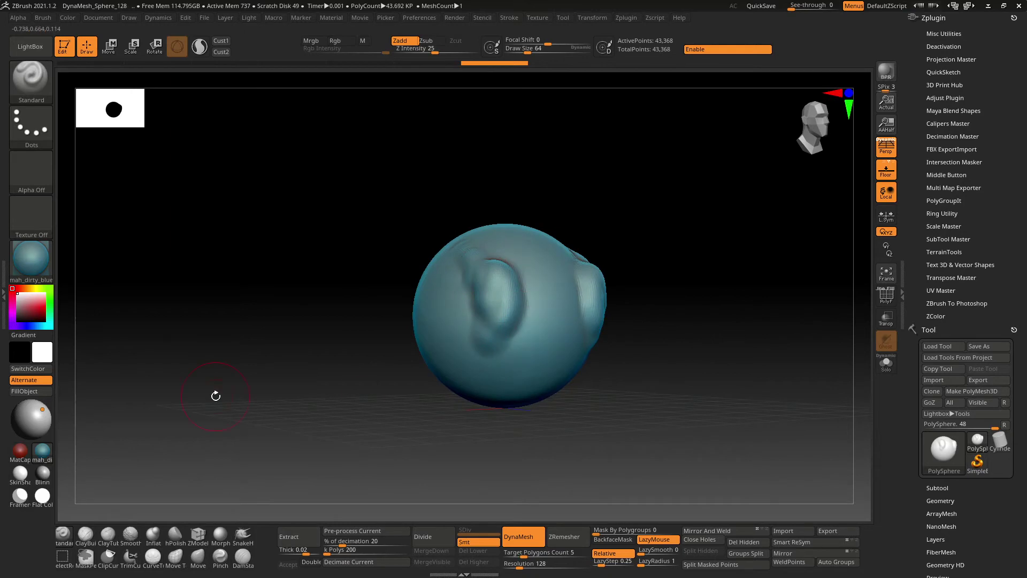
alt+drag(445, 459, 44, 438)
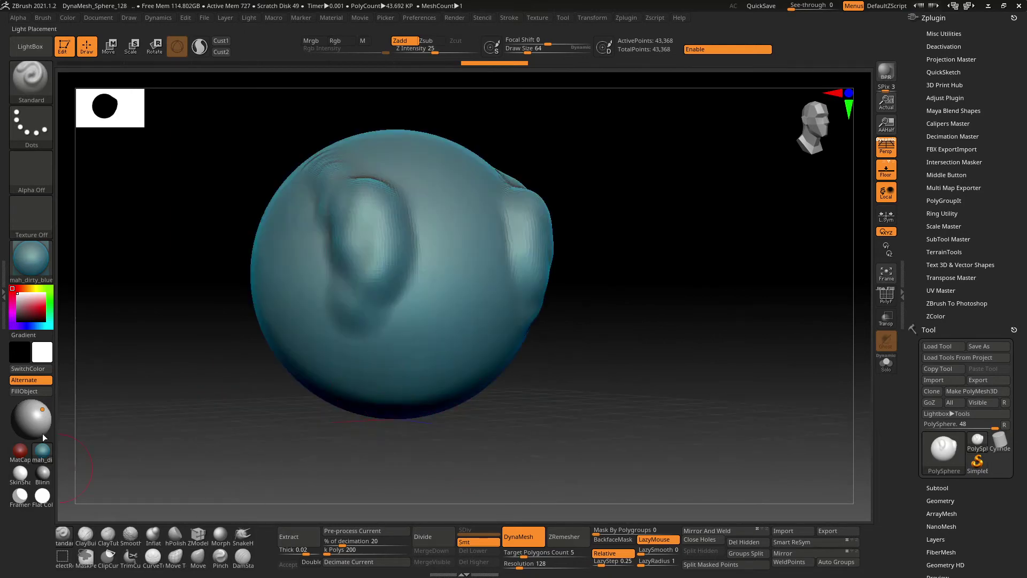
click(16, 485)
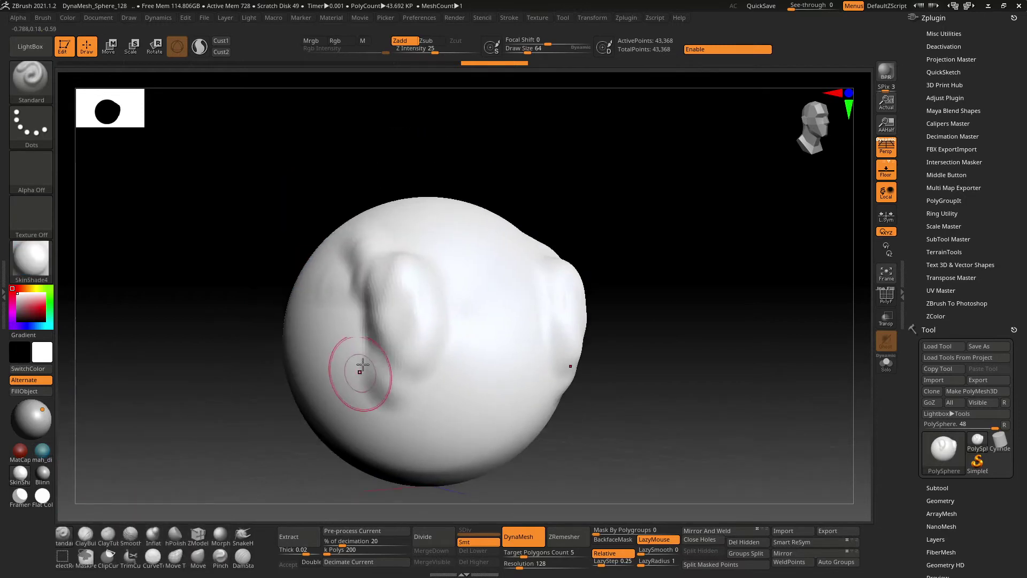
mouse_move(374, 347)
mouse_down()
mouse_move(368, 314)
mouse_move(402, 314)
mouse_move(587, 254)
mouse_up()
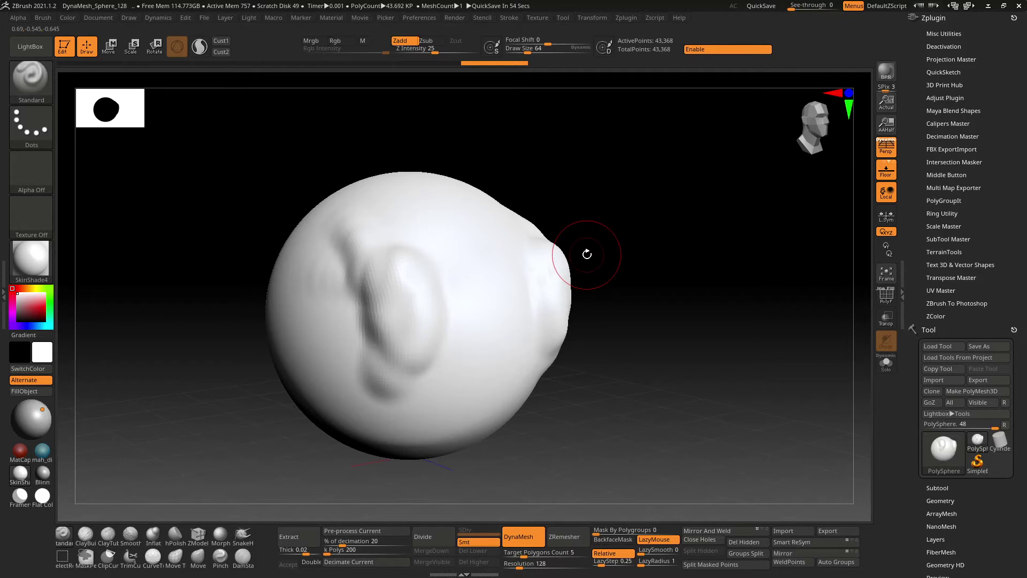
- Compare the Blinn and mah_dirty_blue_01 materials on the rotated sphere, ending with Blinn
click(43, 475)
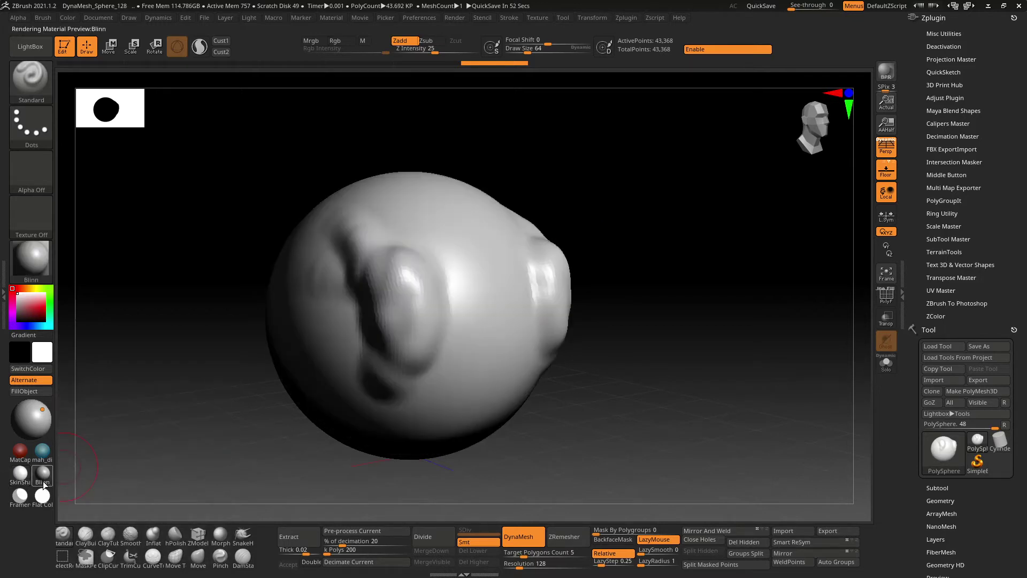
drag(550, 374, 610, 406)
mouse_move(46, 483)
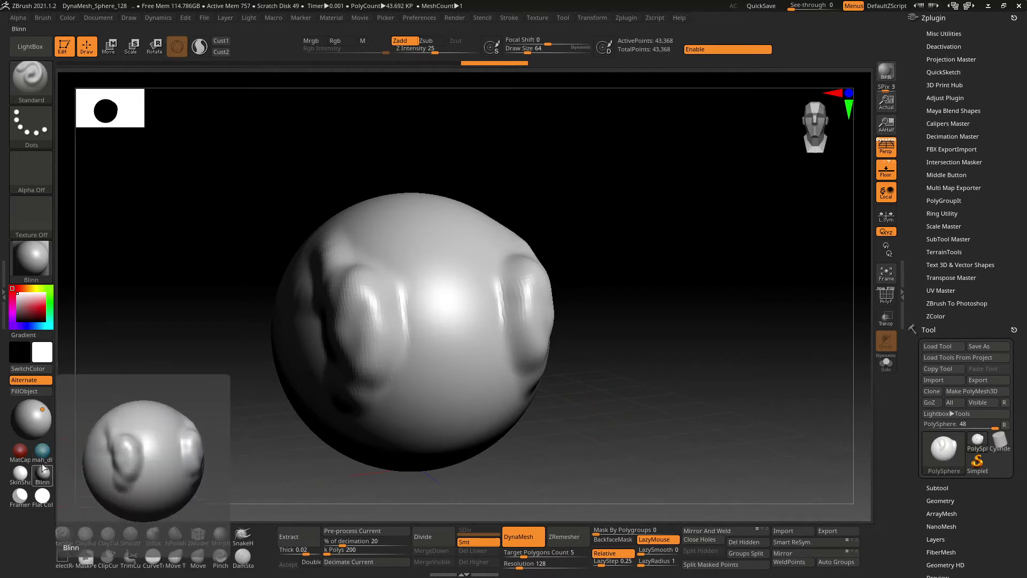
mouse_move(41, 457)
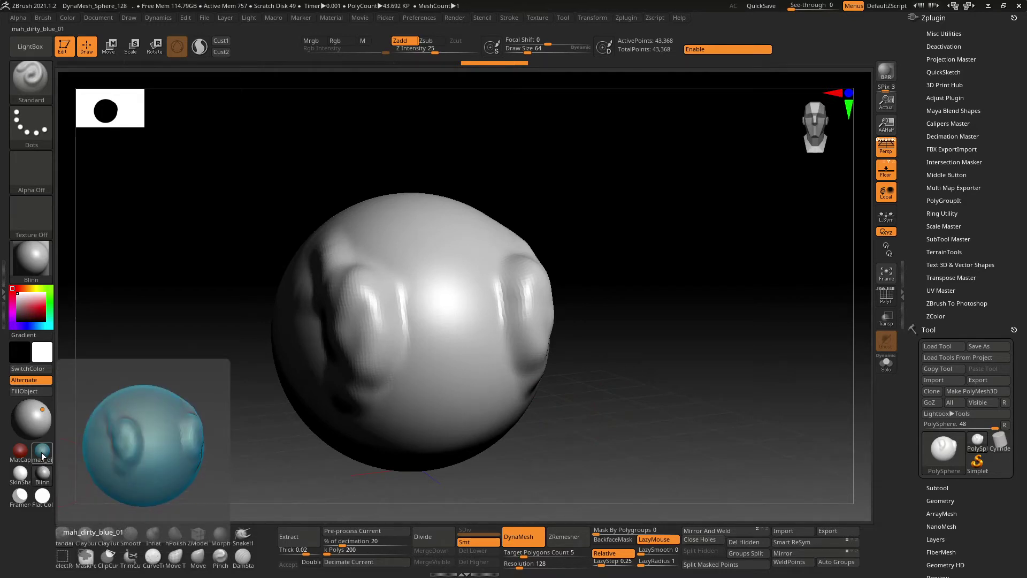
click(42, 456)
click(42, 475)
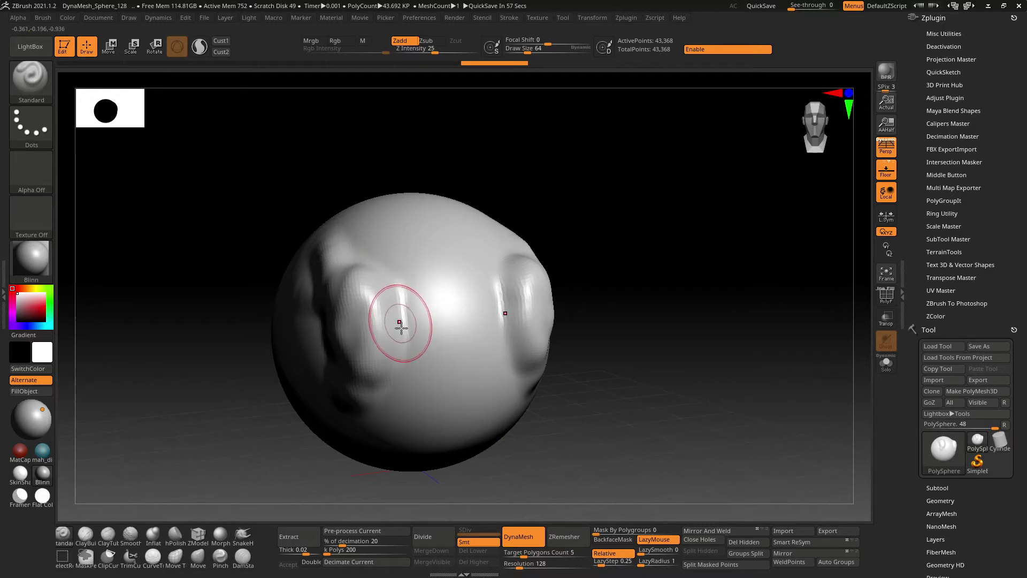
- Apply the Framer02 material to the sculpted sphere
right_drag(371, 349, 386, 333)
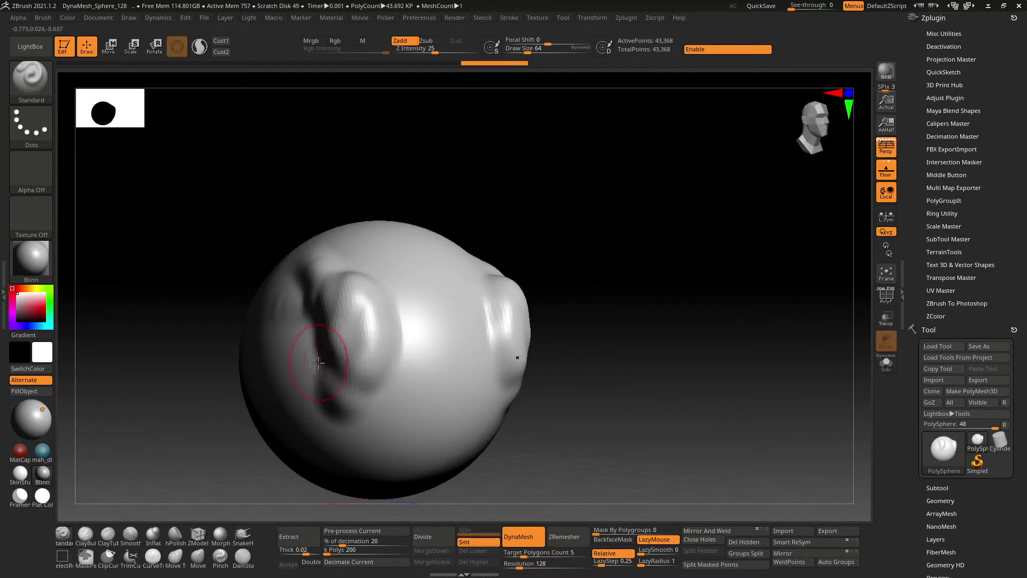
drag(319, 363, 358, 330)
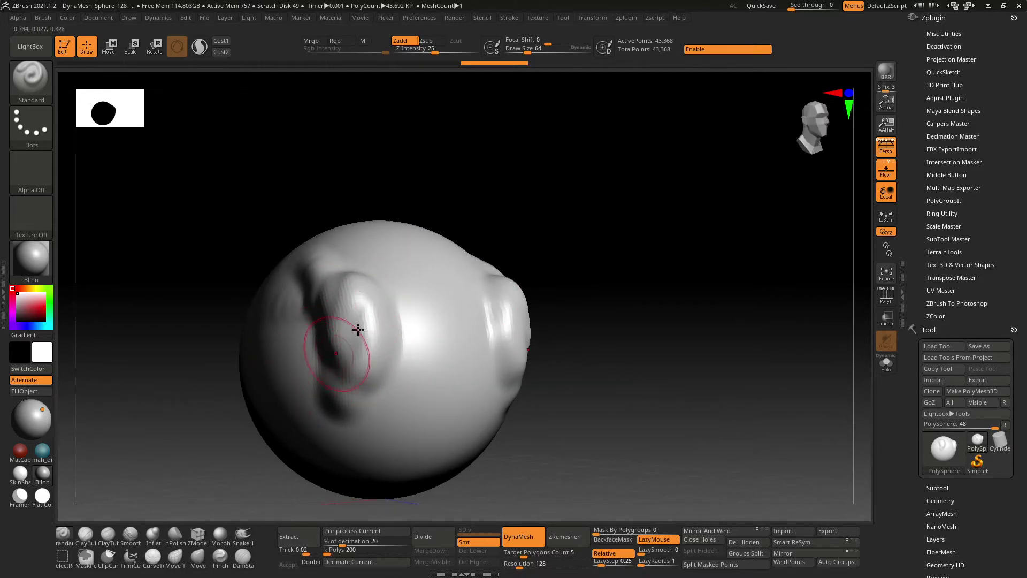
click(20, 503)
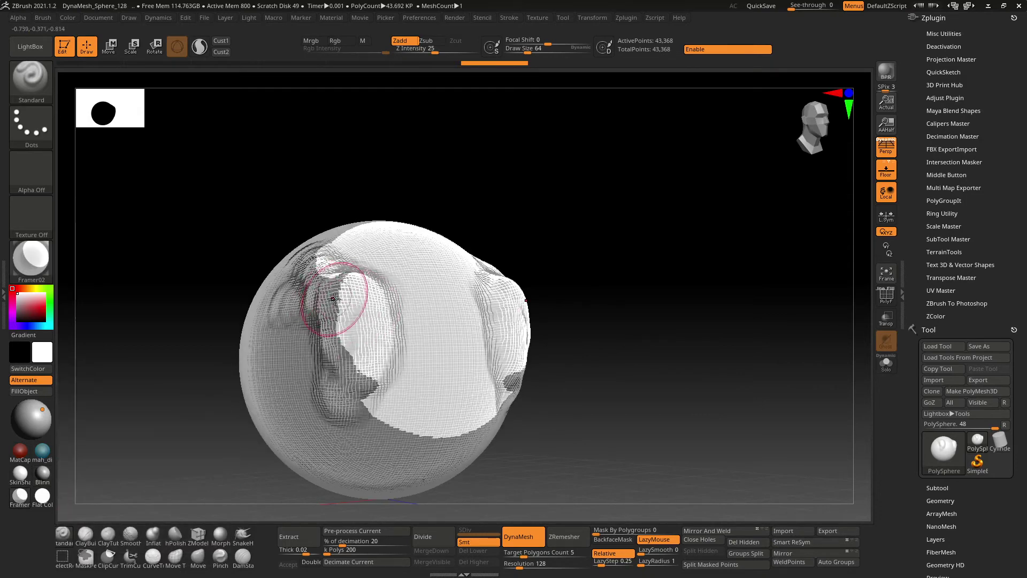
- Examine the sculpted sphere's Framer02 shading and outline from several angles and distances
mouse_move(344, 321)
right_down()
mouse_move(271, 321)
mouse_move(339, 303)
right_up()
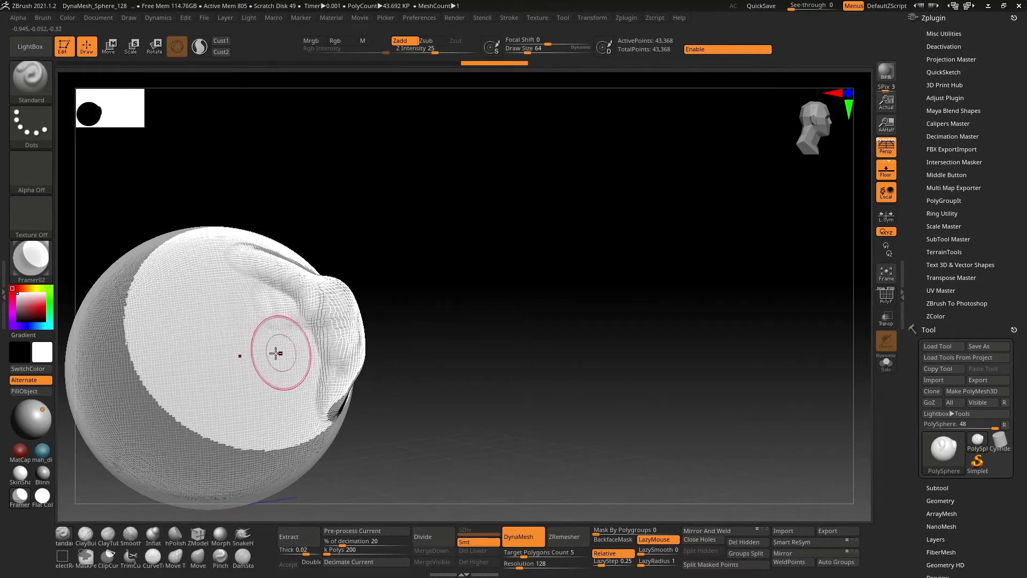
scroll(268, 353, up, 10)
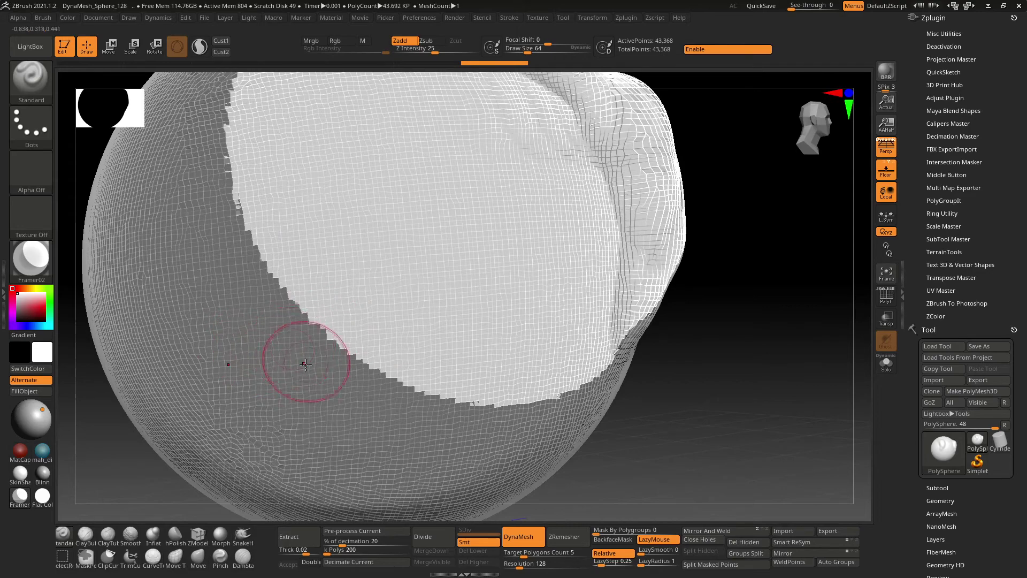
scroll(300, 367, down, 8)
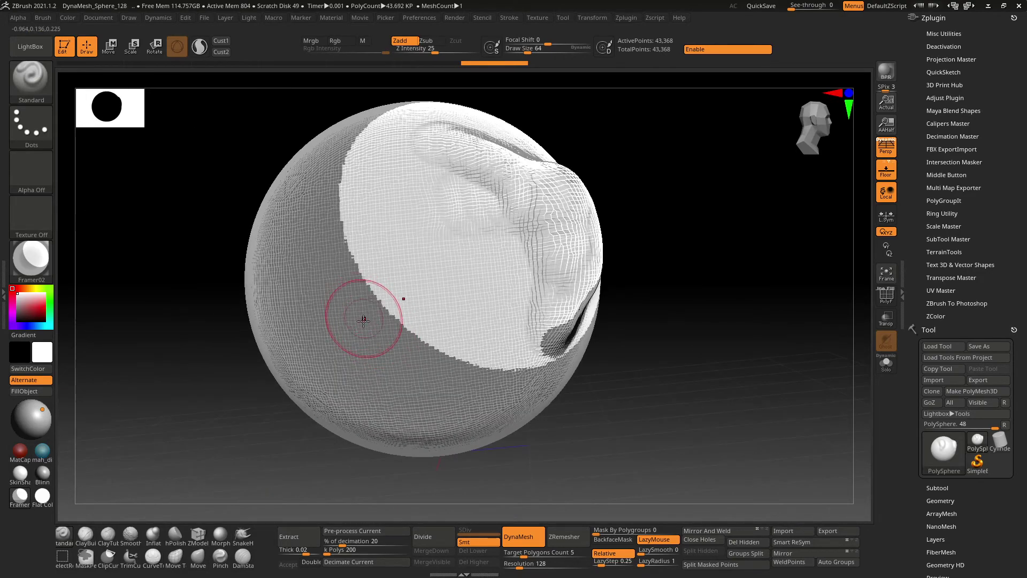
mouse_move(360, 326)
right_down()
mouse_move(308, 280)
mouse_move(339, 281)
mouse_move(248, 351)
right_up()
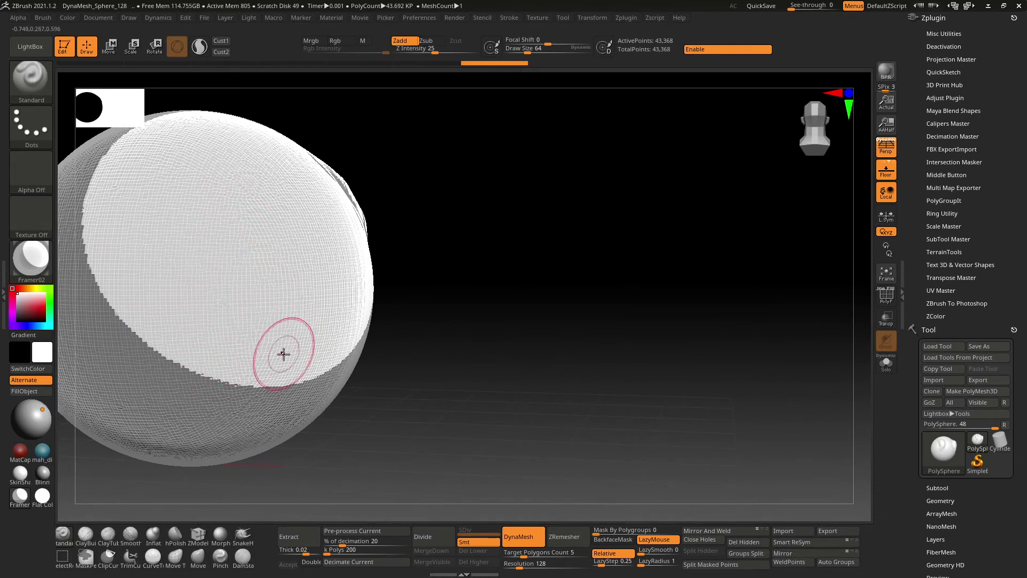
right_drag(271, 300, 58, 518)
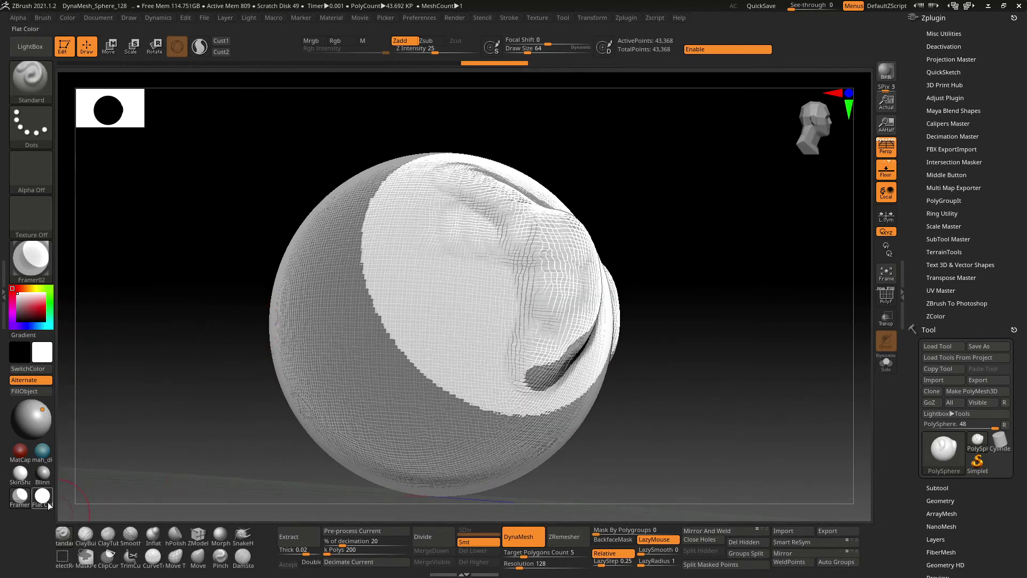
- Apply the Flat Color material to the sphere and pick a red as the active color
click(47, 502)
mouse_move(424, 298)
right_down()
mouse_move(394, 305)
mouse_move(575, 288)
mouse_move(427, 314)
right_up()
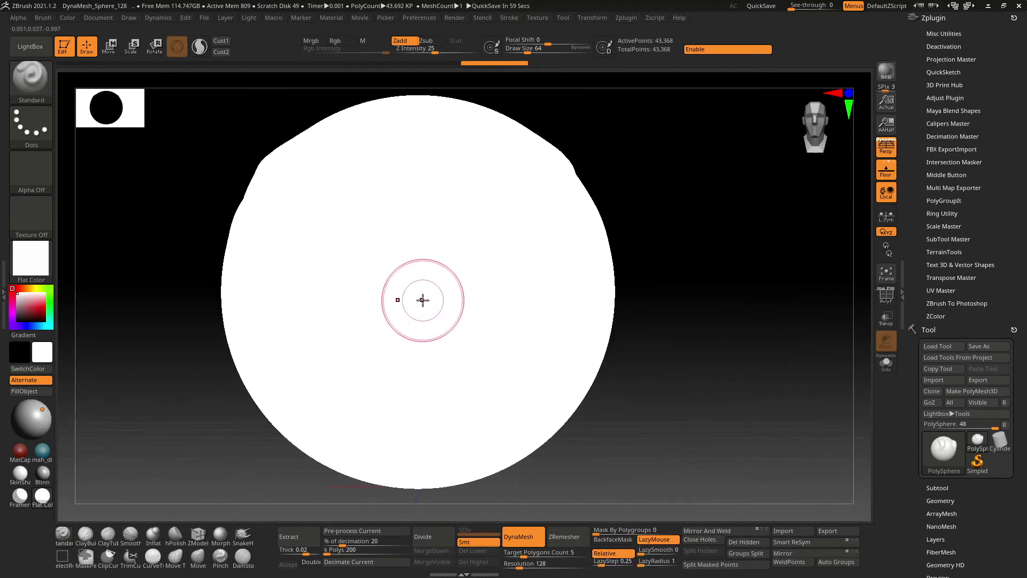
click(35, 307)
right_drag(335, 241, 352, 241)
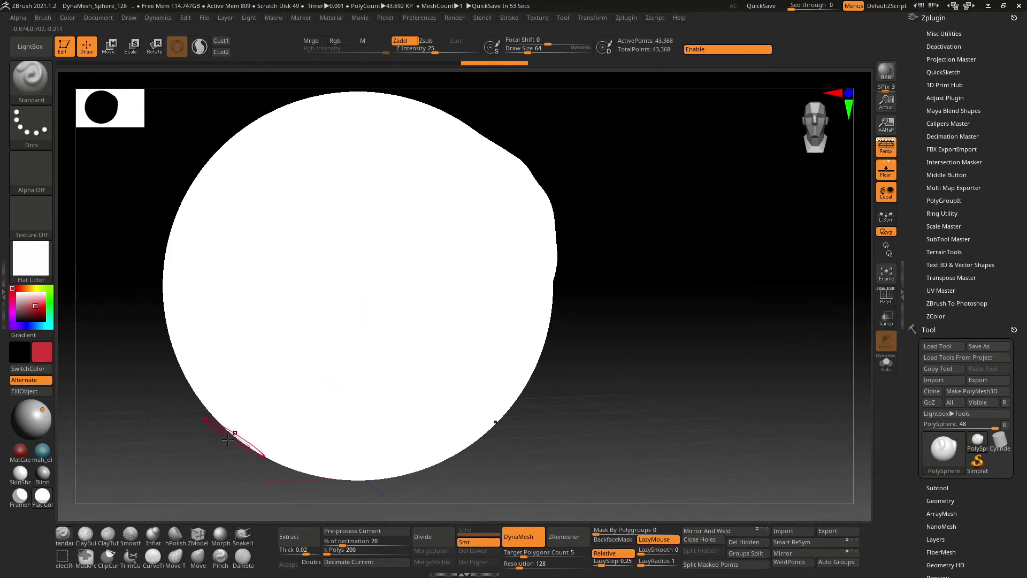
- Examine the sphere's flat silhouette from several angles and preview the SkinShade4 material for comparison
mouse_move(21, 479)
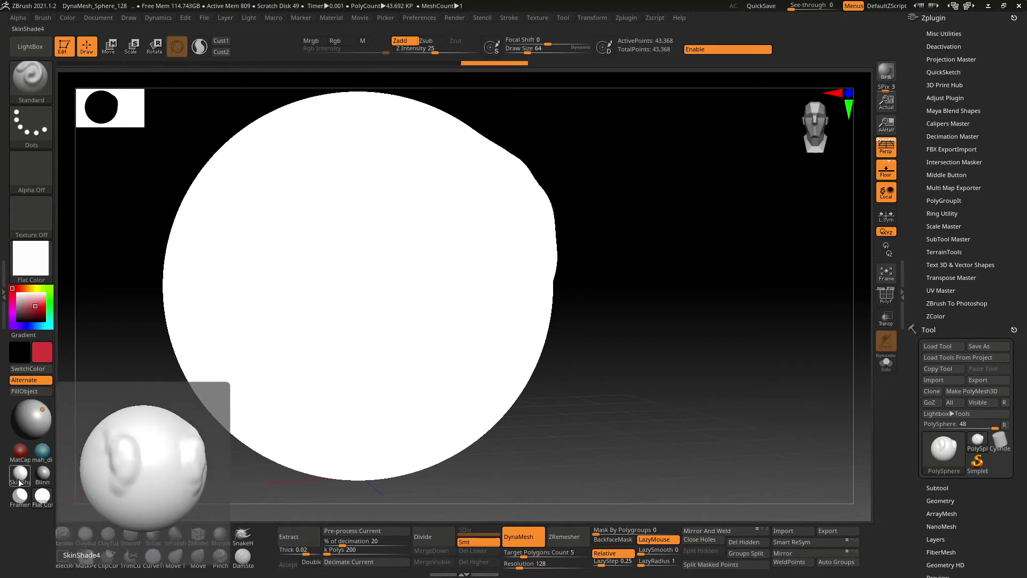
mouse_move(243, 172)
mouse_down()
mouse_move(509, 358)
mouse_move(69, 495)
mouse_up()
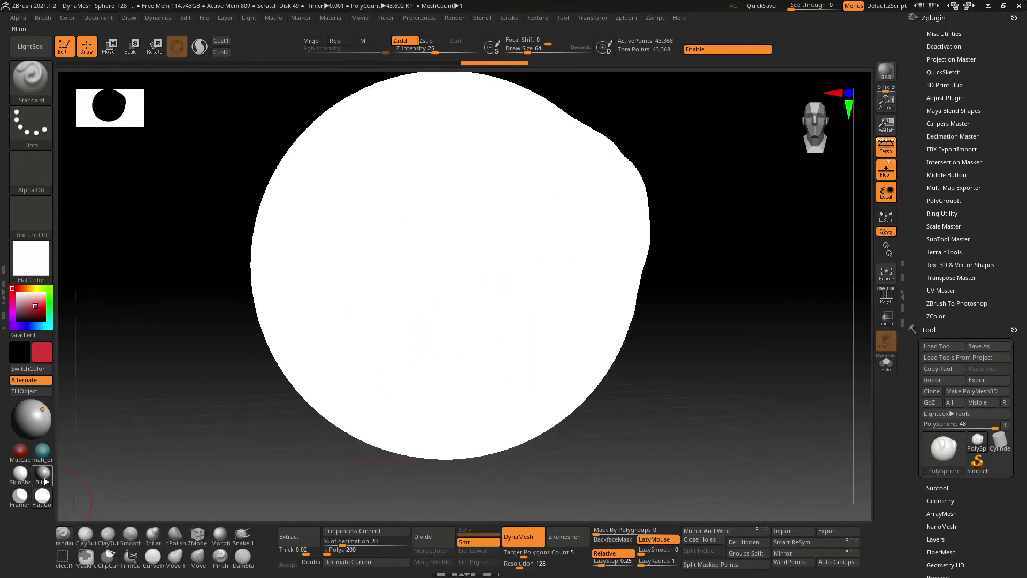
mouse_move(34, 508)
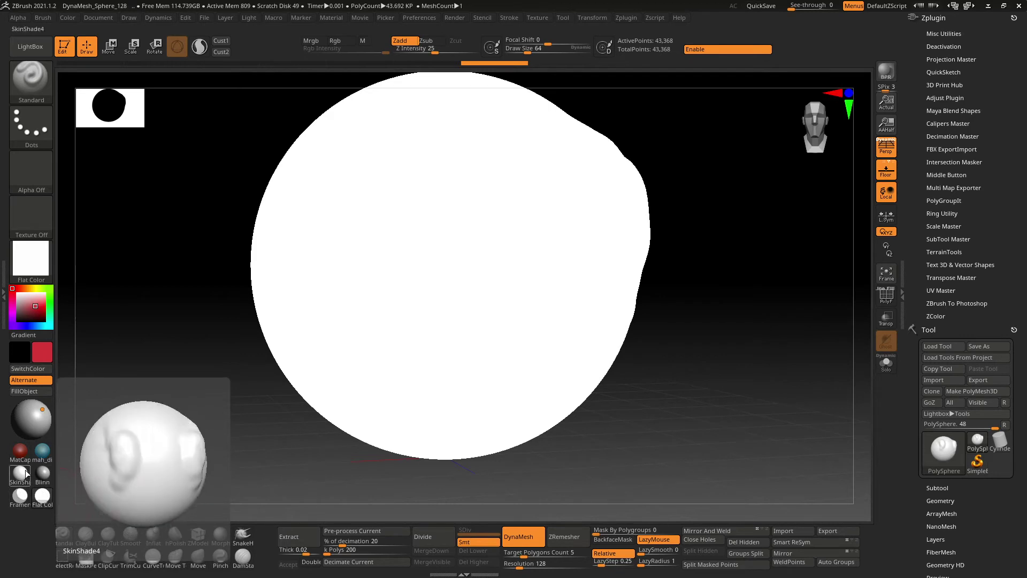
mouse_move(36, 480)
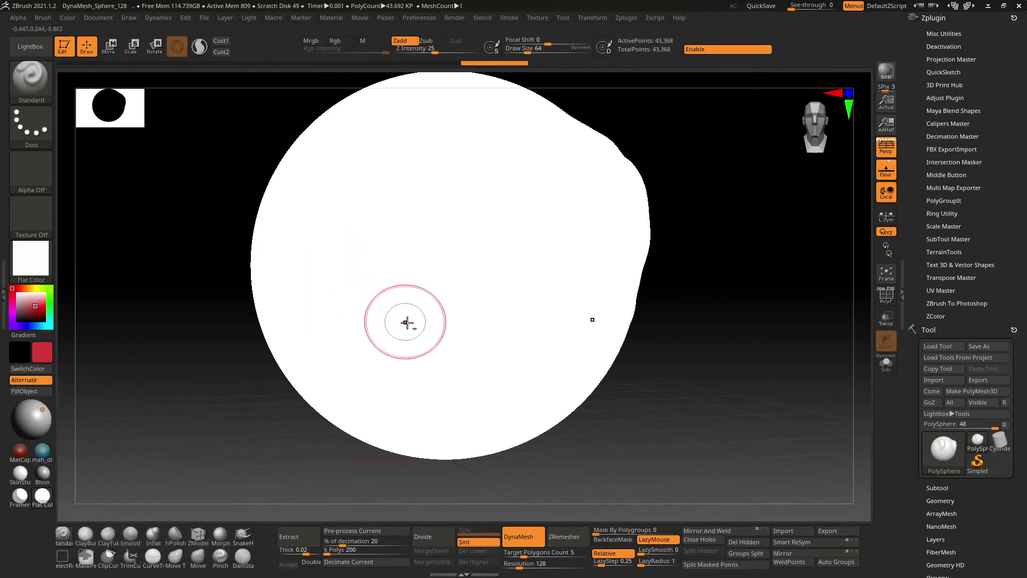
right_drag(426, 333, 653, 344)
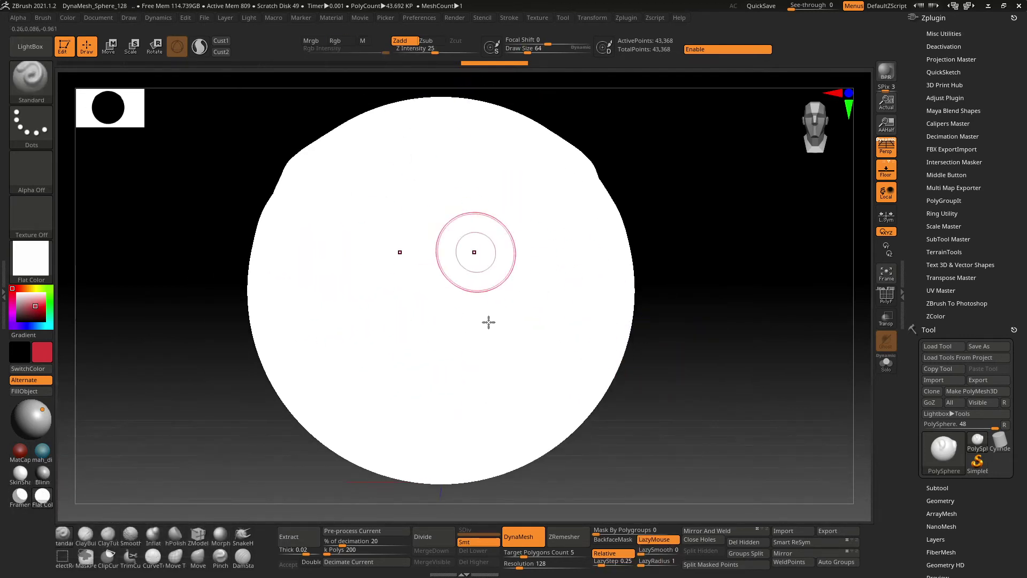
right_drag(562, 330, 233, 185)
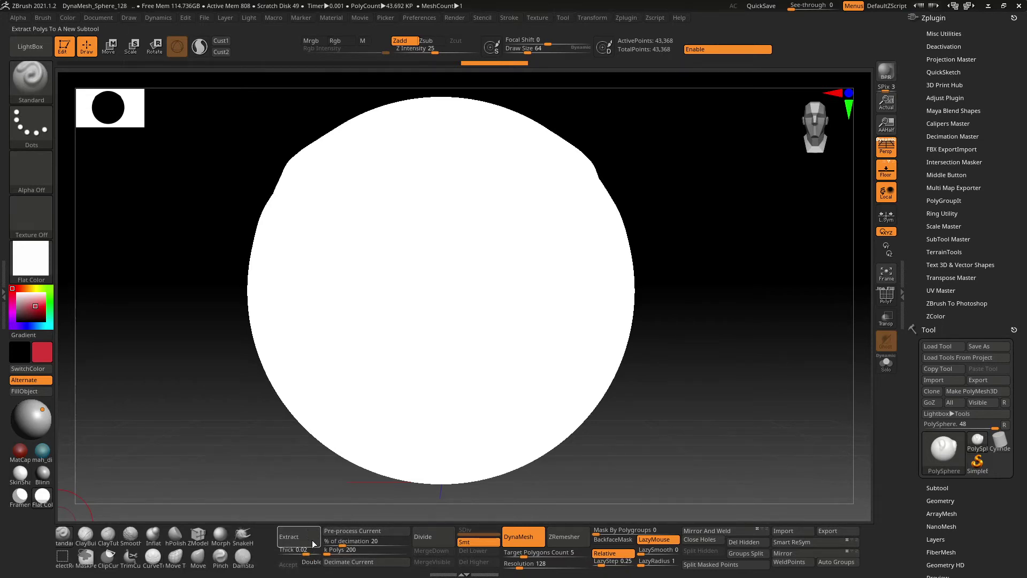
- Apply the Blinn material to the sculpted sphere
click(43, 476)
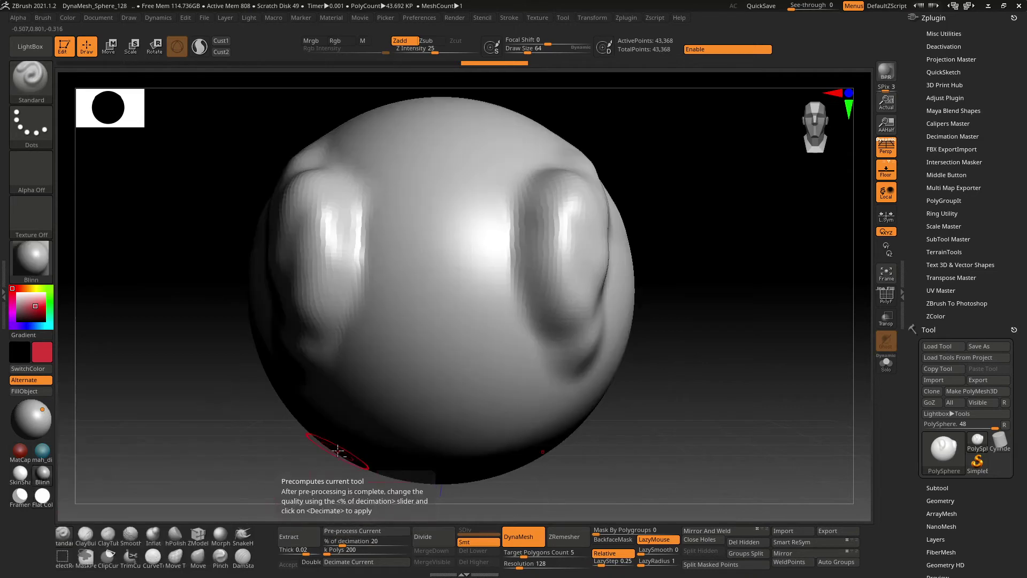
drag(332, 506, 301, 350)
drag(352, 439, 385, 513)
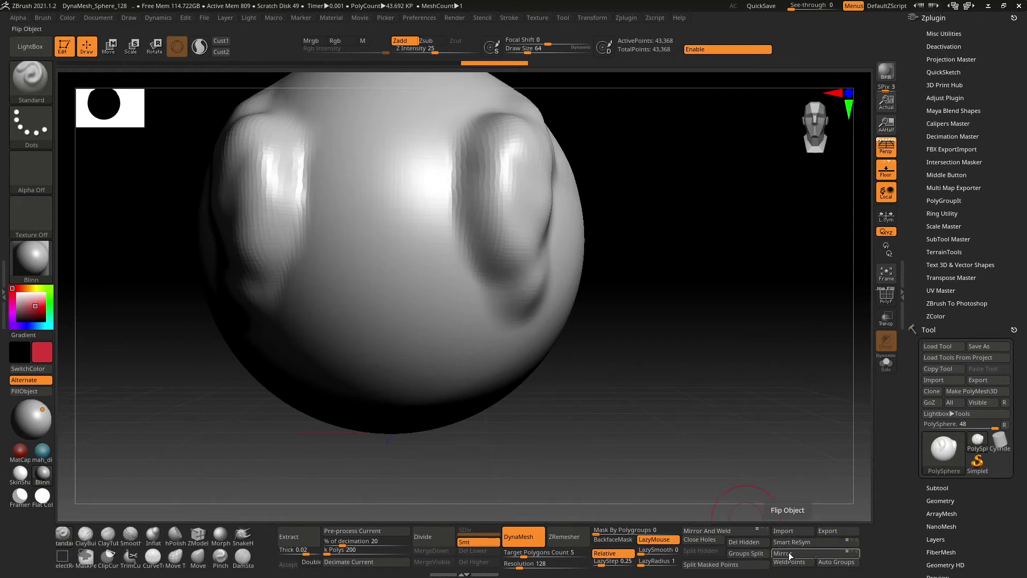
- Set the Standard brush's draw size to 156 and raise a large bulge on only one side of the sphere
key(f)
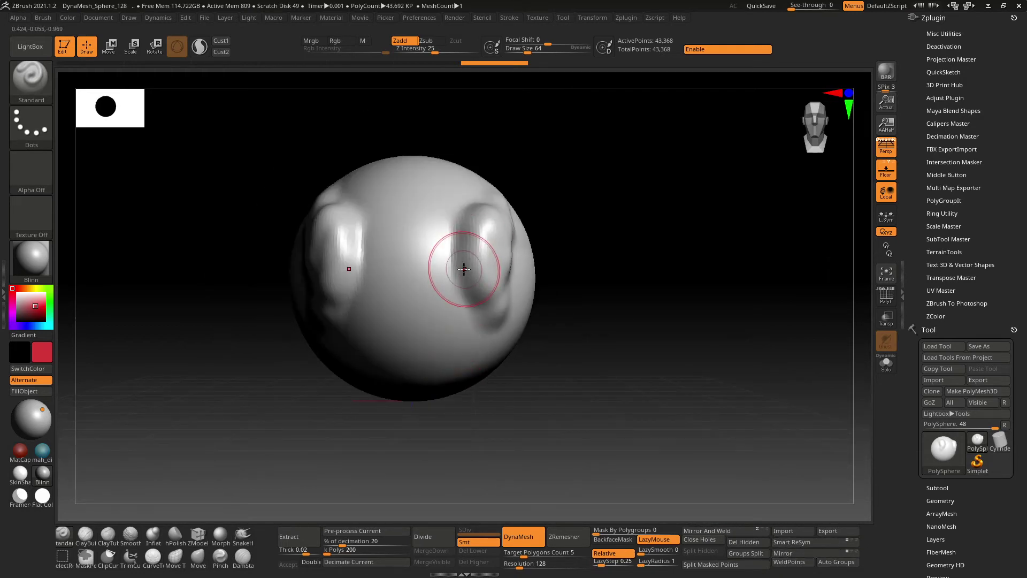
drag(464, 268, 491, 261)
key(space)
mouse_move(557, 250)
mouse_down()
mouse_move(505, 241)
mouse_move(477, 304)
mouse_move(519, 348)
mouse_up()
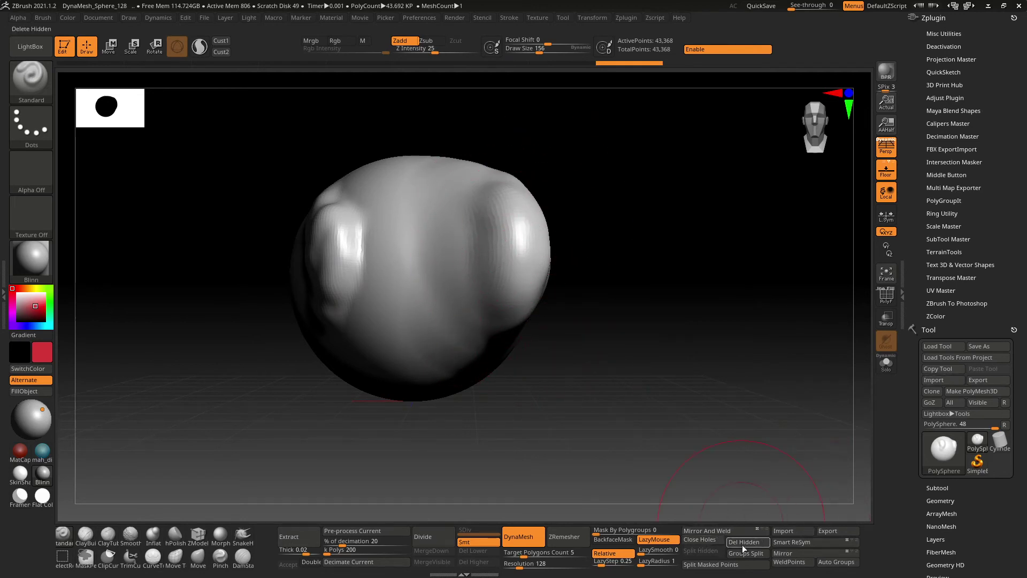
- Try Mirror And Weld before and after flipping the lopsided sphere with Mirror, undoing each weld but keeping the flip
click(733, 531)
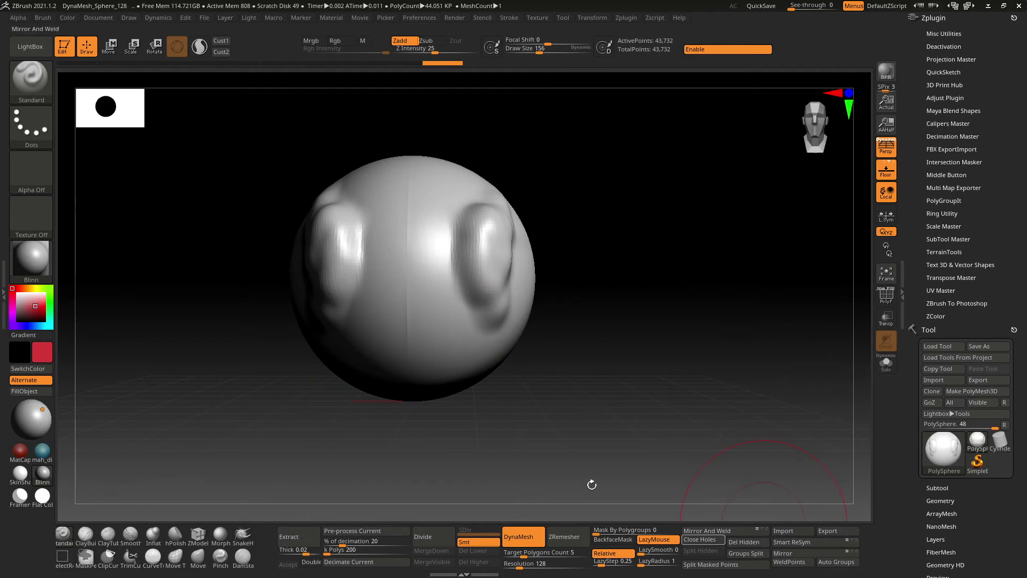
key(ctrl+z)
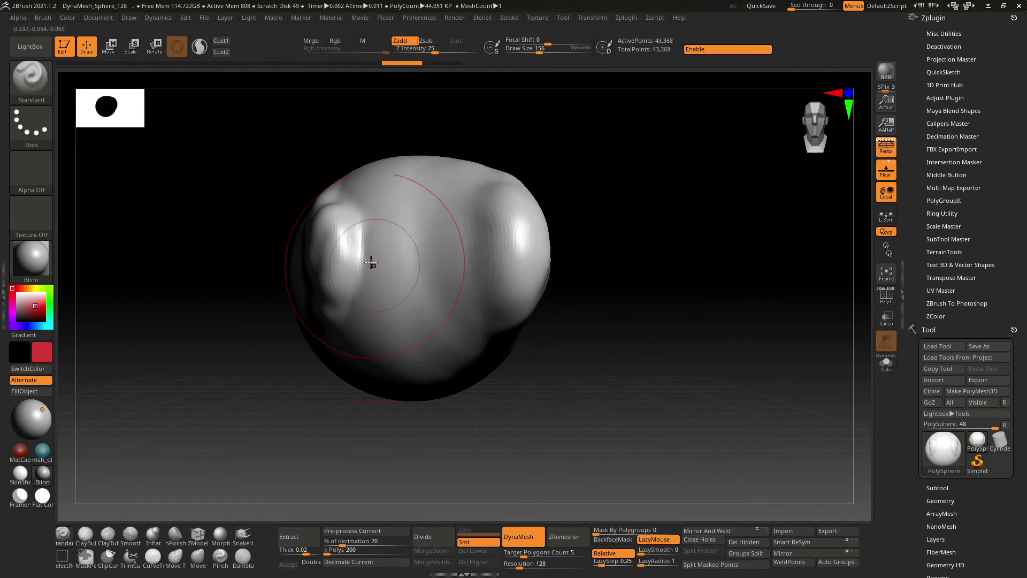
click(783, 555)
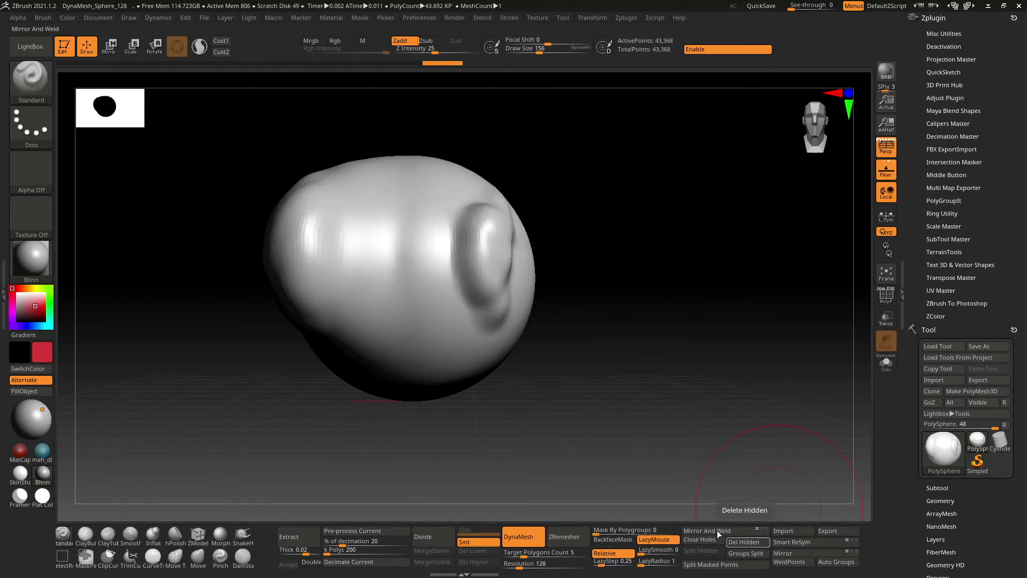
click(717, 531)
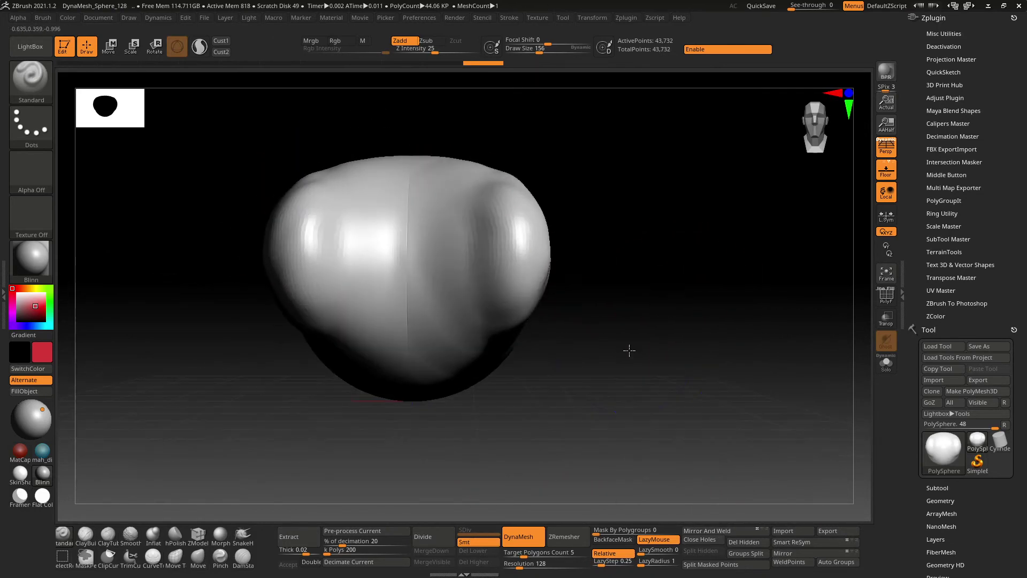
key(ctrl+z)
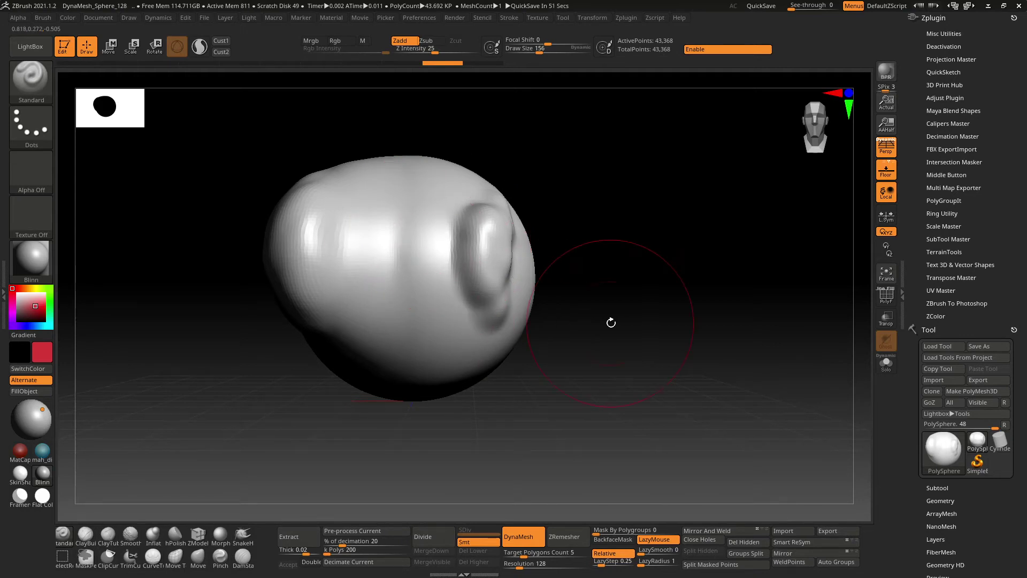
- Run Smart ReSym on the lopsided sphere, undo it to compare the shapes, and run it again
click(811, 543)
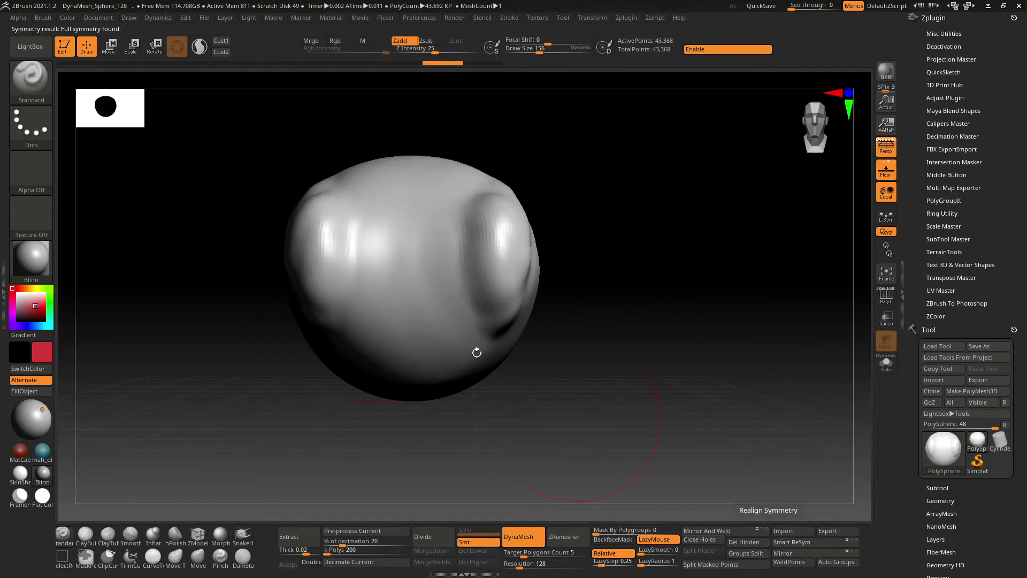
key(ctrl+z)
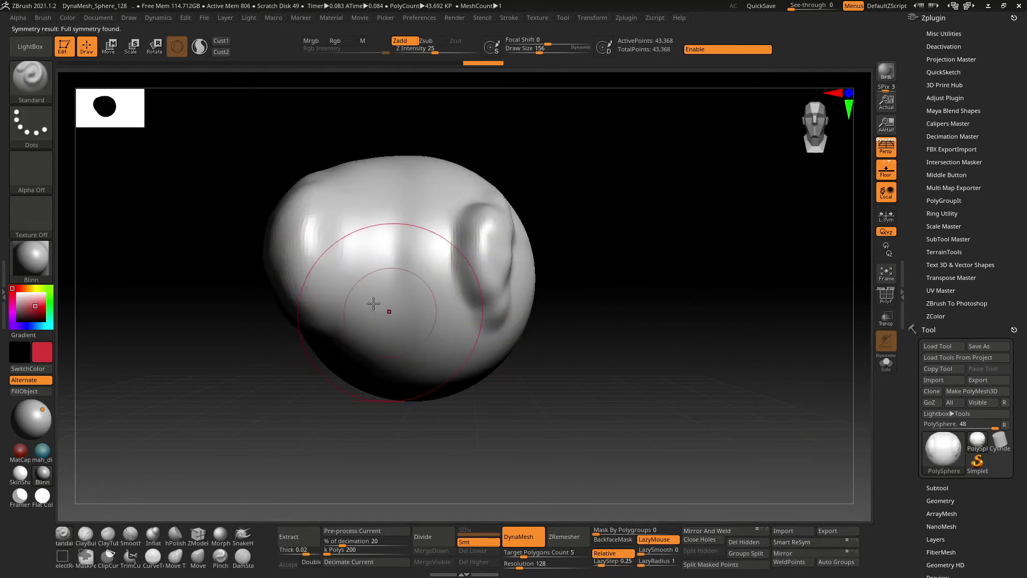
click(813, 541)
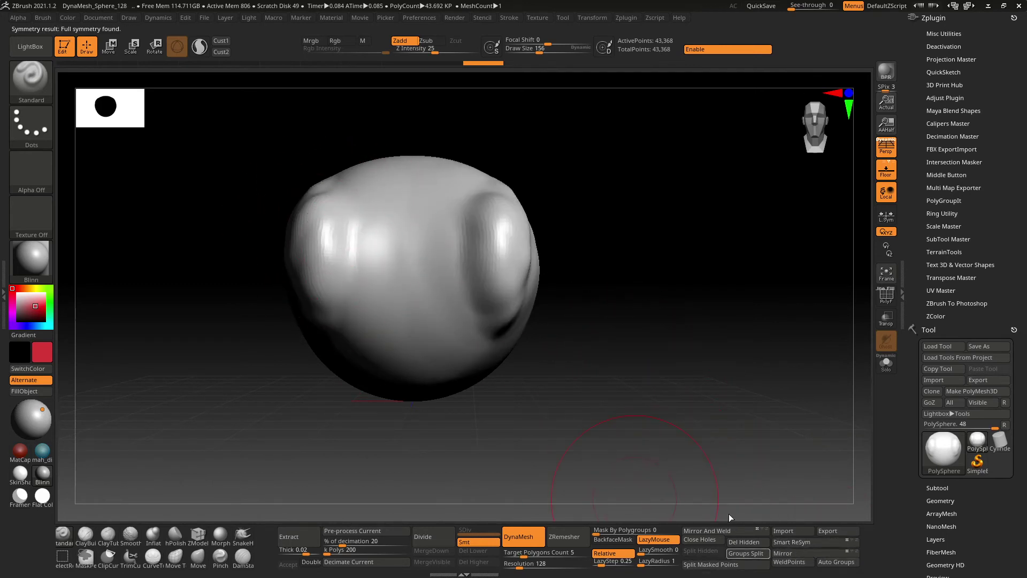
- Turn on the polyframe display and examine the resymmetrized sphere's mesh along its centre line
scroll(408, 312, up, 10)
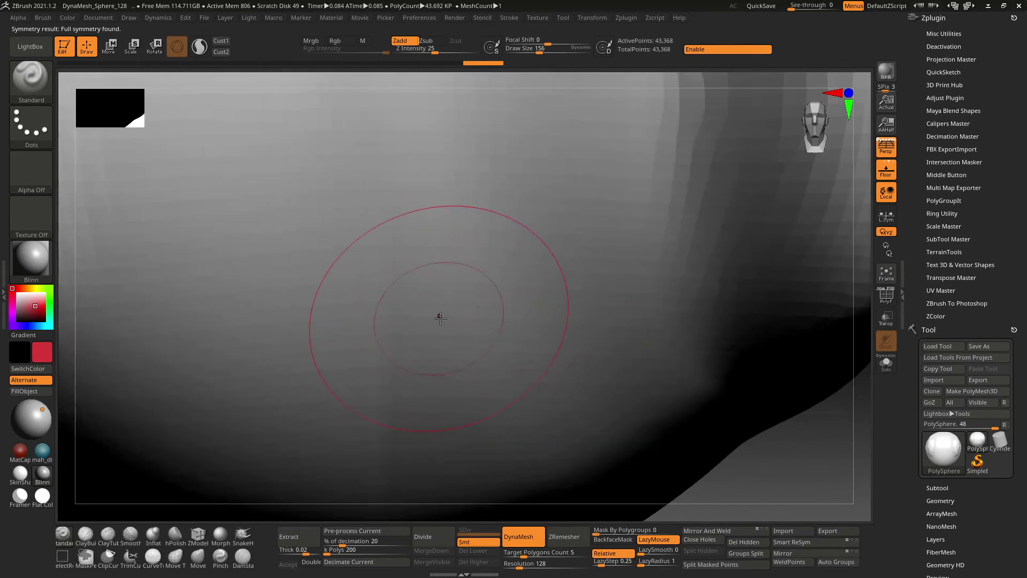
scroll(442, 319, down, 10)
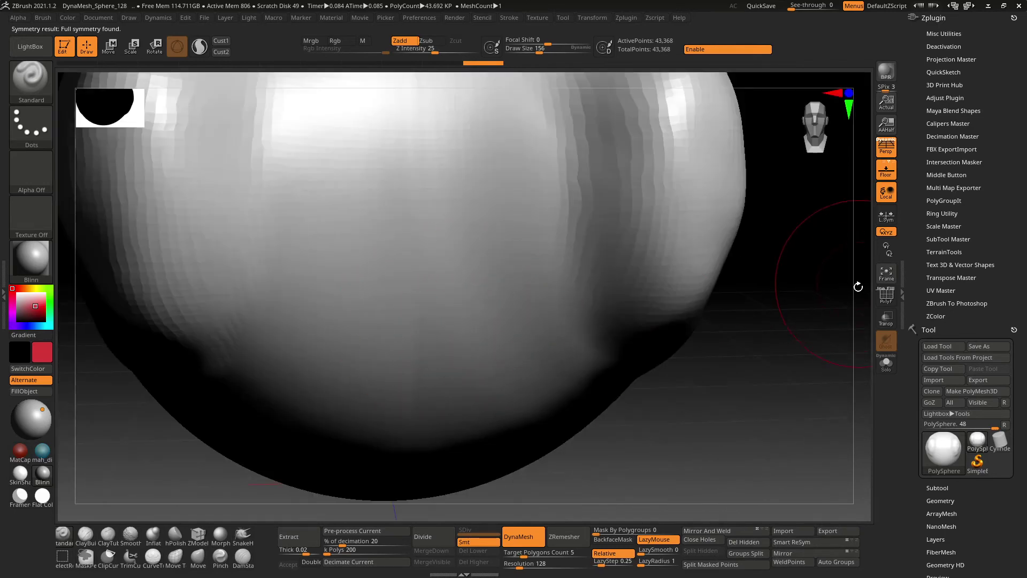
click(887, 296)
click(783, 553)
click(788, 562)
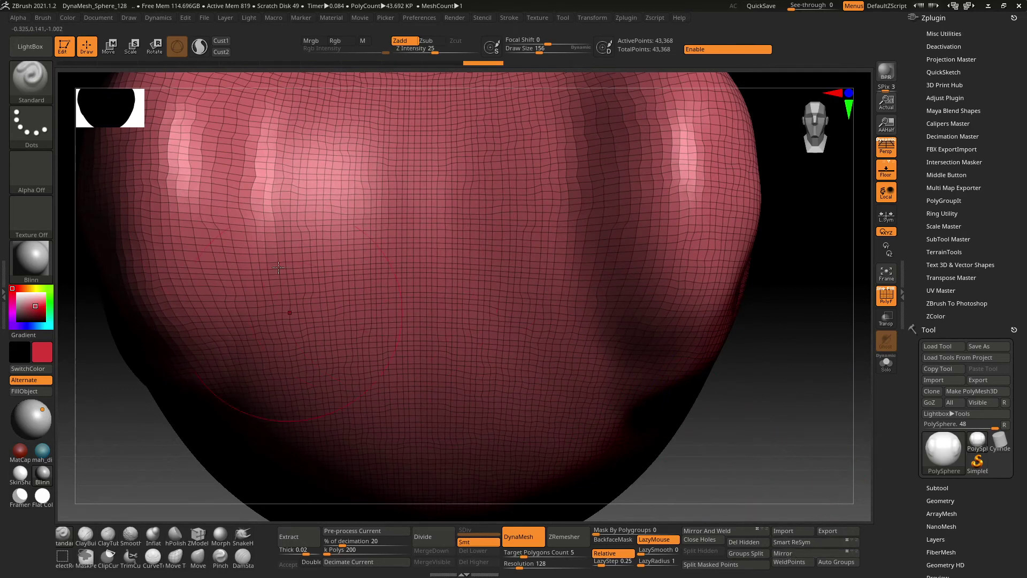
click(801, 542)
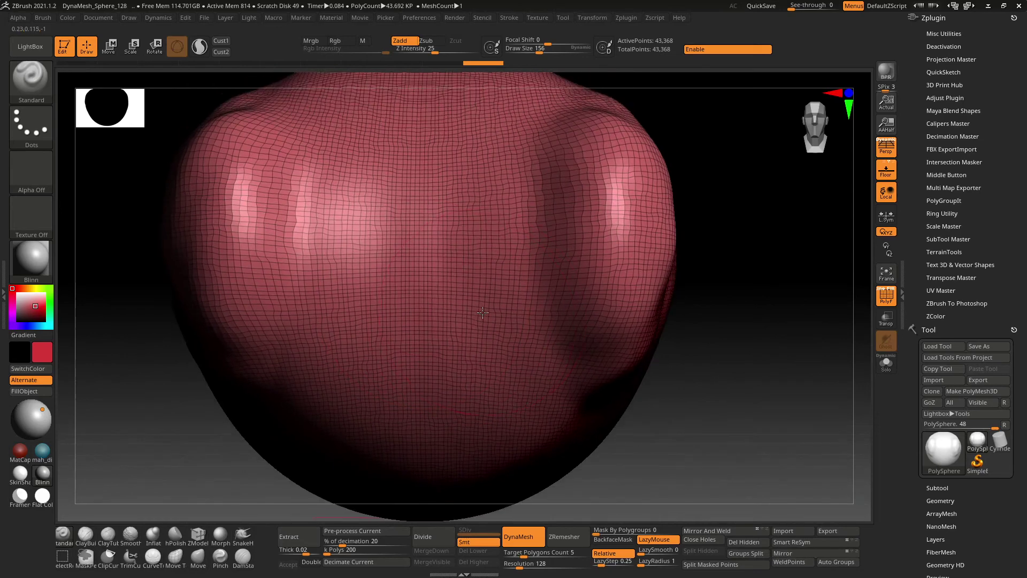
- Try Mirror And Weld on the lopsided mesh to inspect its centre seam, undo it, and apply Smart ReSym instead
drag(583, 455, 420, 230)
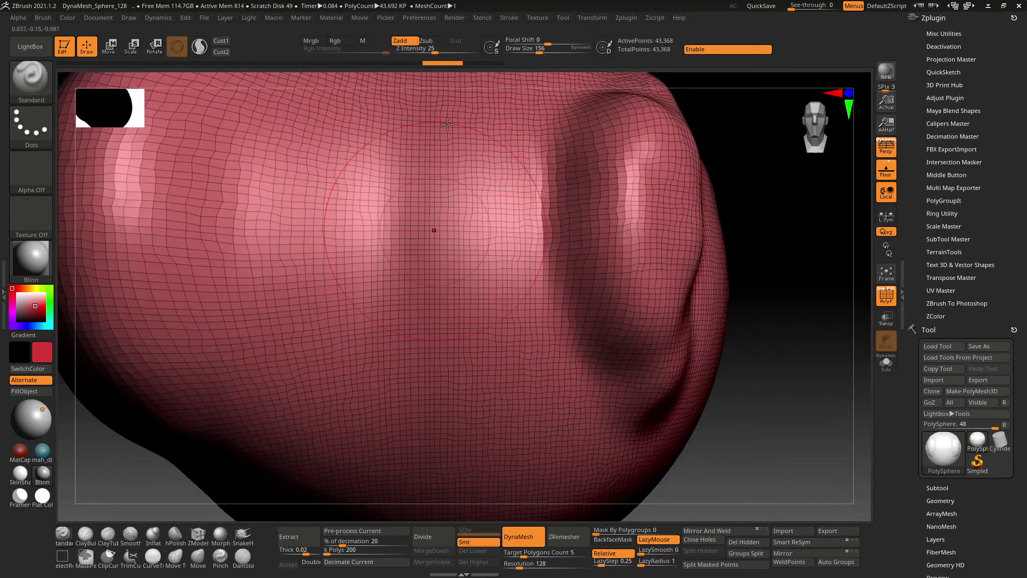
click(705, 535)
alt+drag(375, 209, 390, 291)
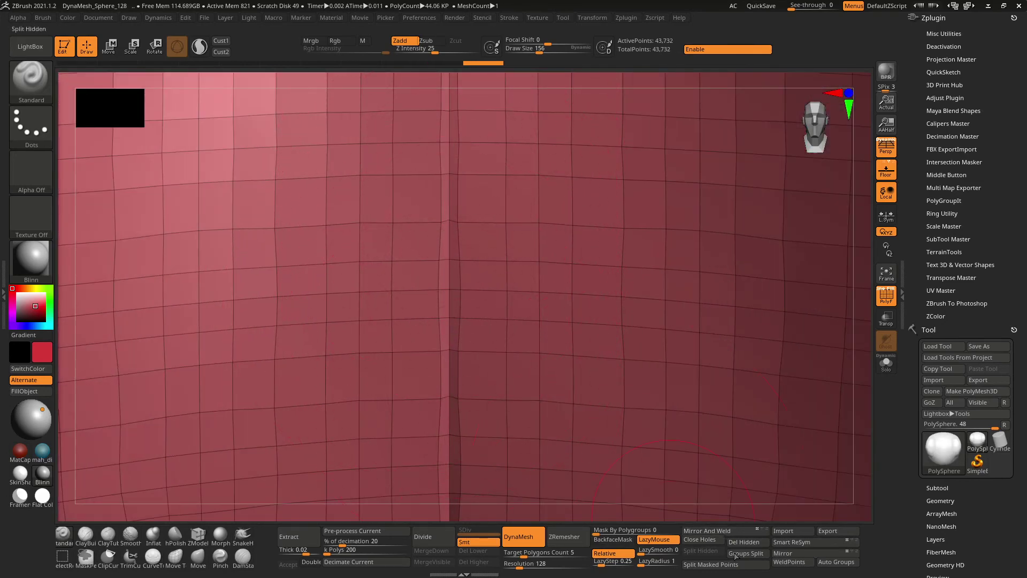
key(ctrl+z)
click(792, 542)
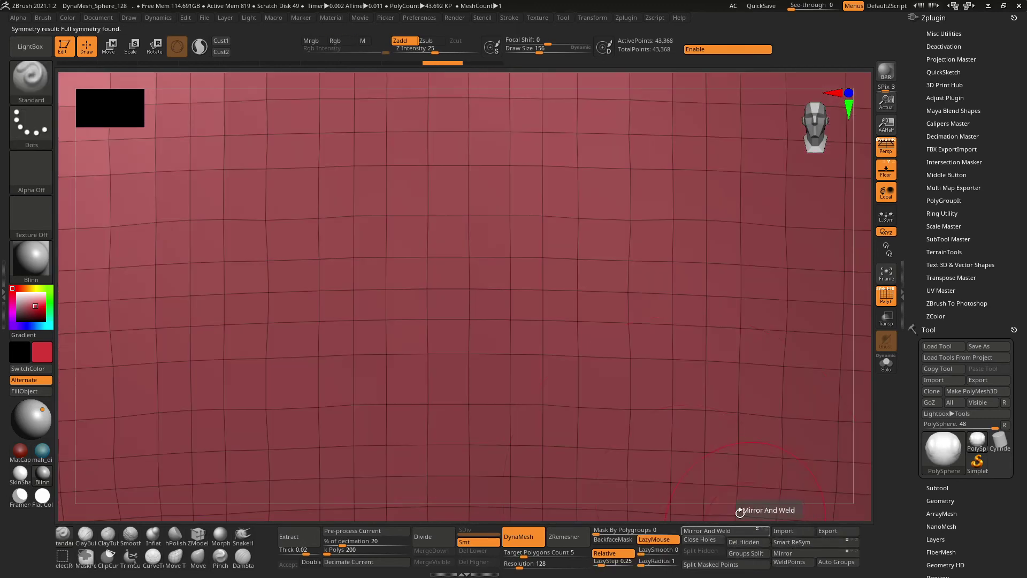
key(f)
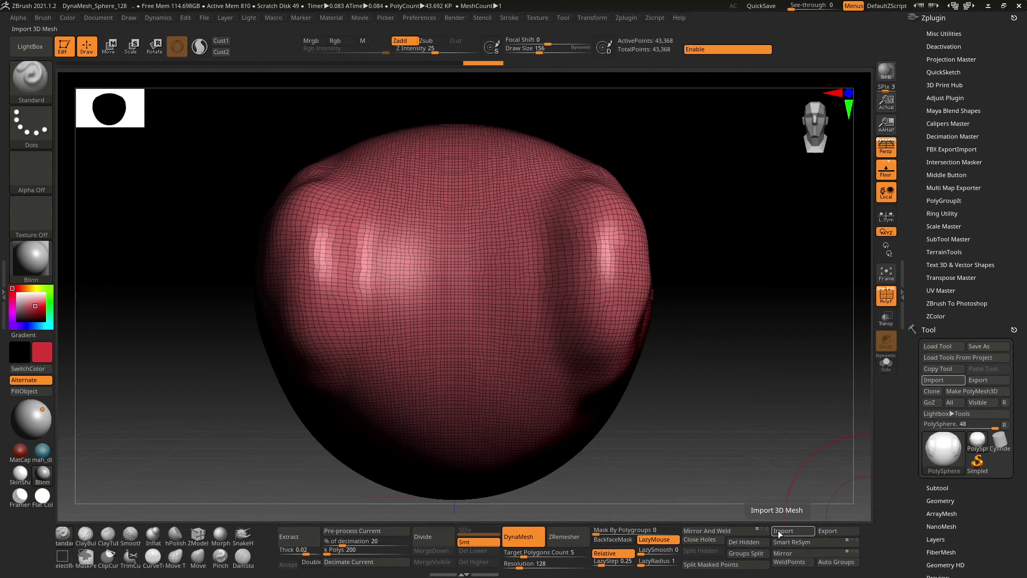
- Open the FBX ExportImport plugin's options
click(623, 17)
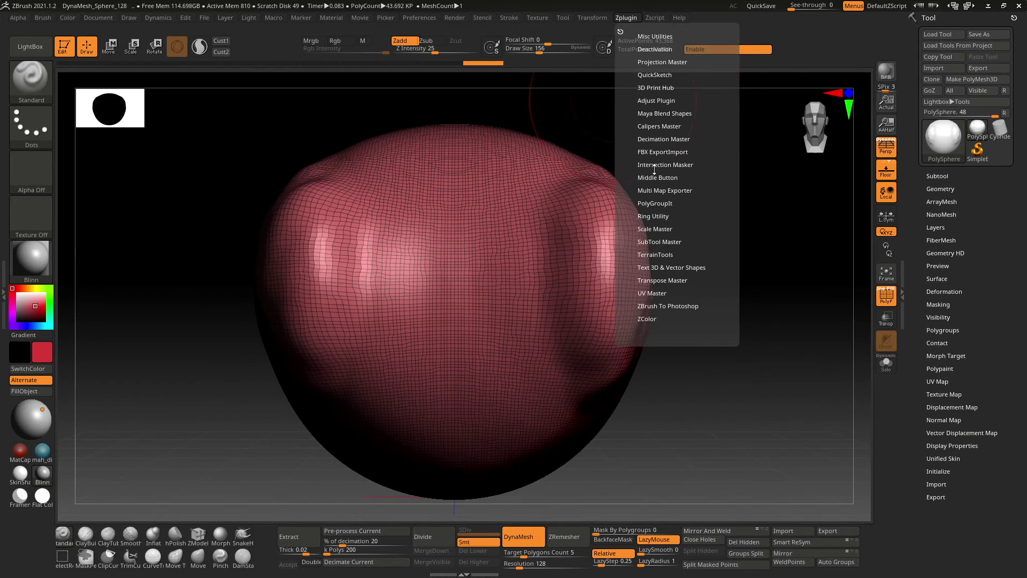
click(659, 152)
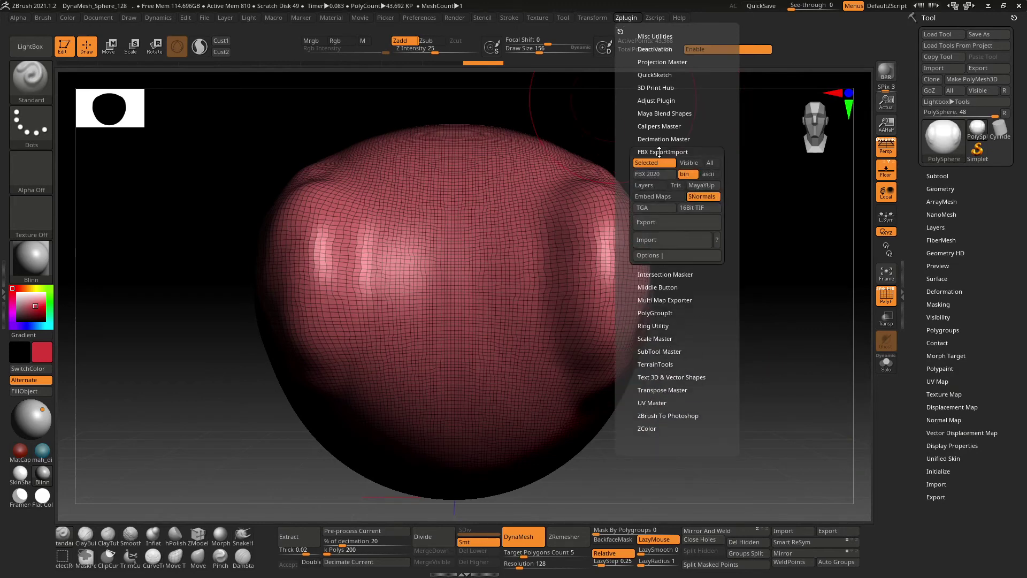
- Dock the Zplugin palette in the side tray and reposition the sphere in the viewport
click(620, 32)
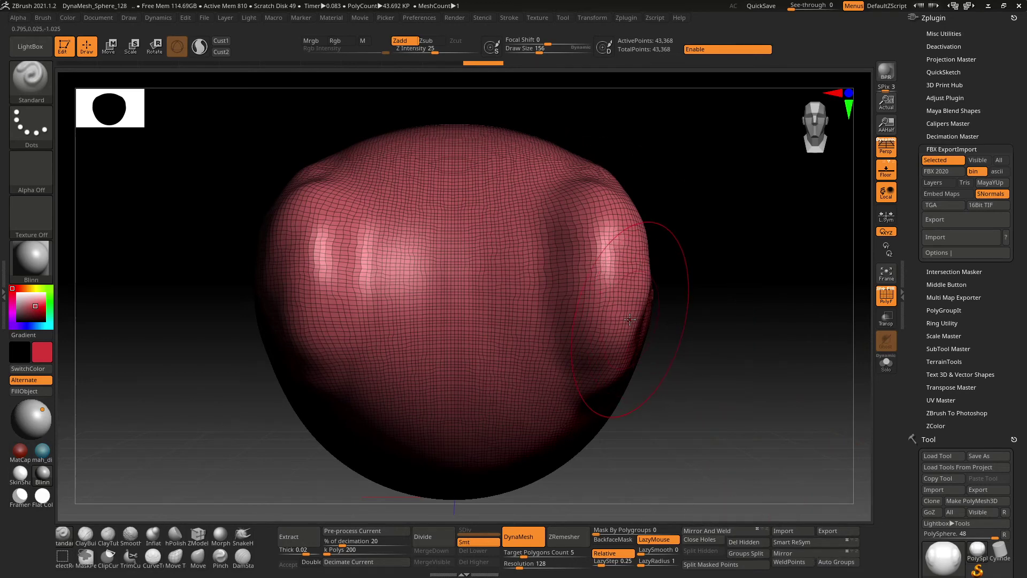
right_drag(632, 321, 633, 348)
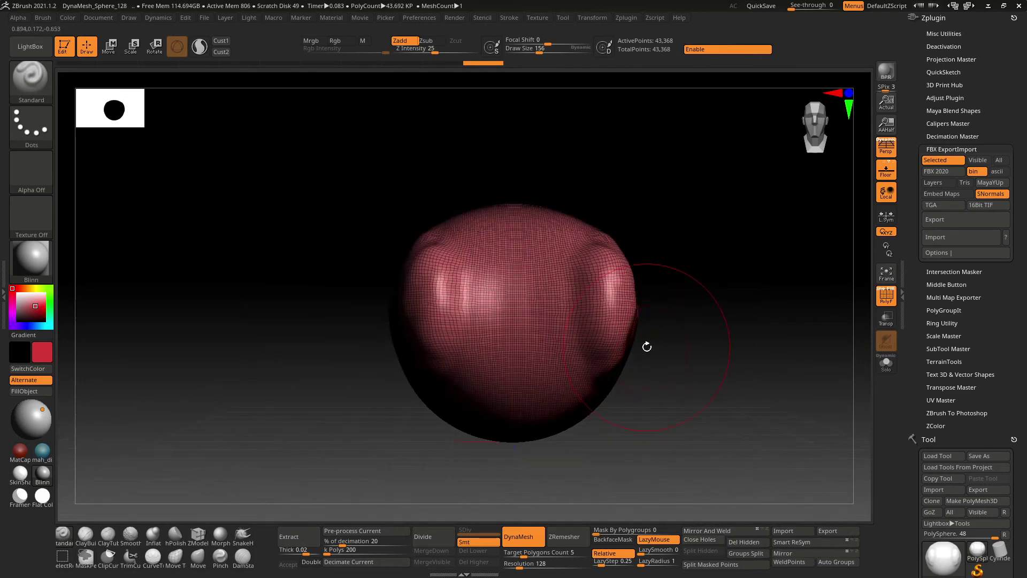
mouse_move(647, 347)
mouse_down()
mouse_move(578, 358)
mouse_move(544, 395)
mouse_up()
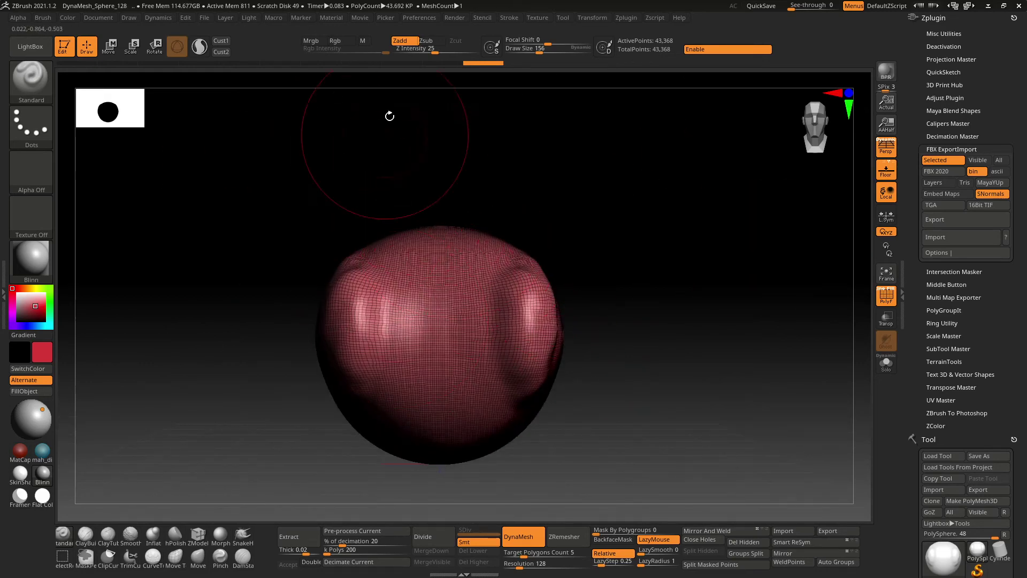
- Check the Custom UI preferences, then restore the custom user interface through the Config preferences
click(433, 16)
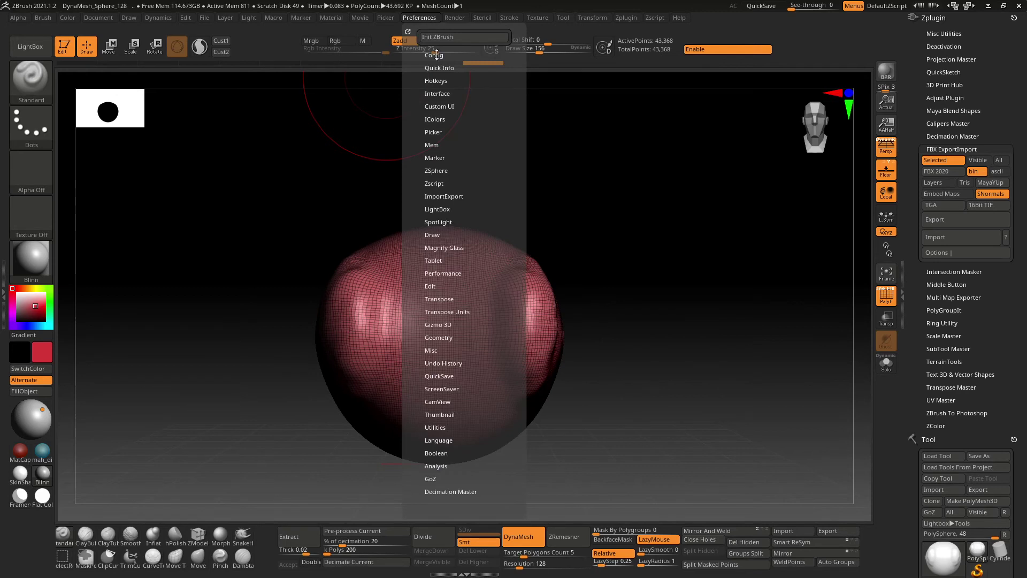
click(444, 107)
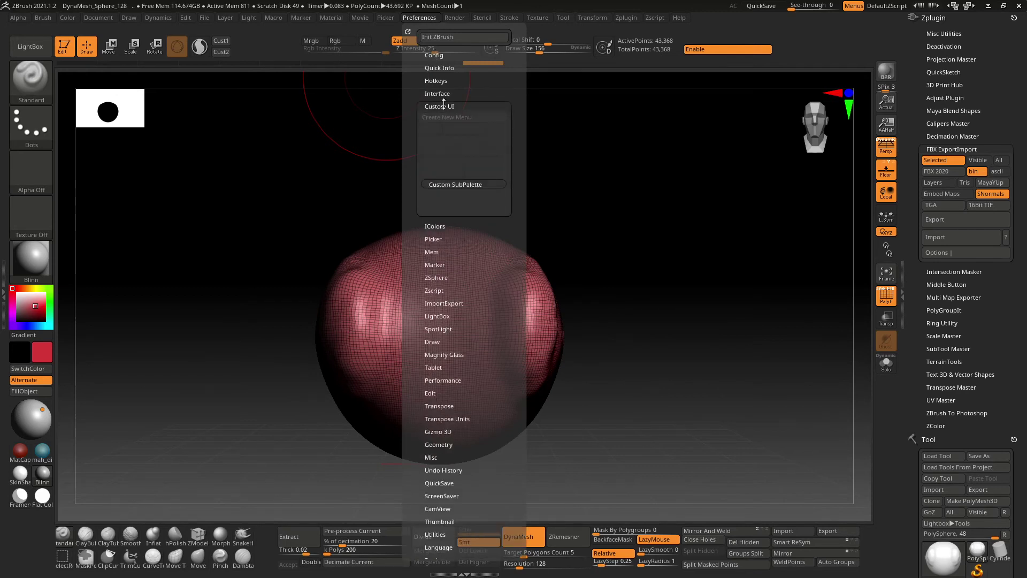
click(443, 106)
click(437, 55)
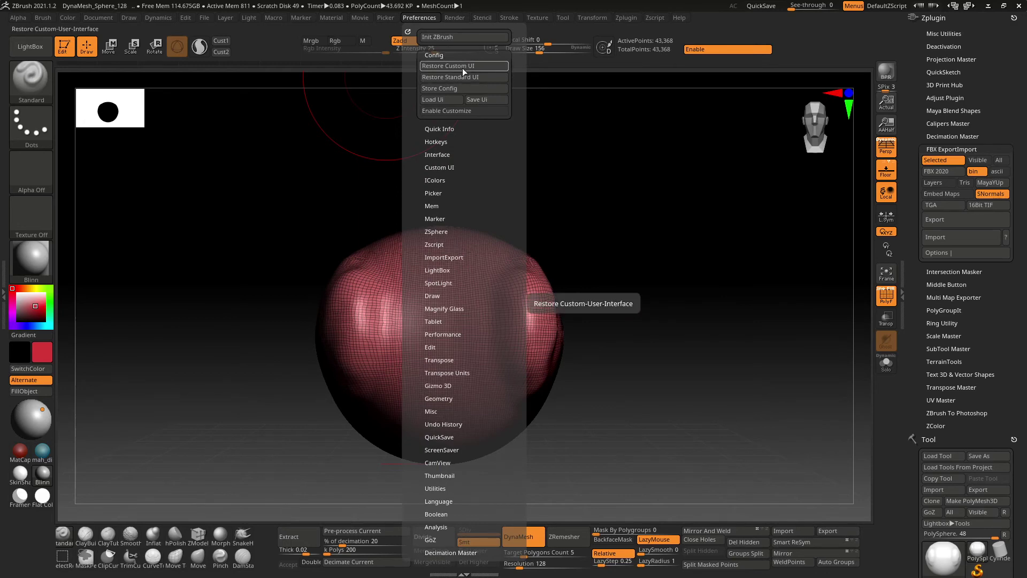
click(462, 66)
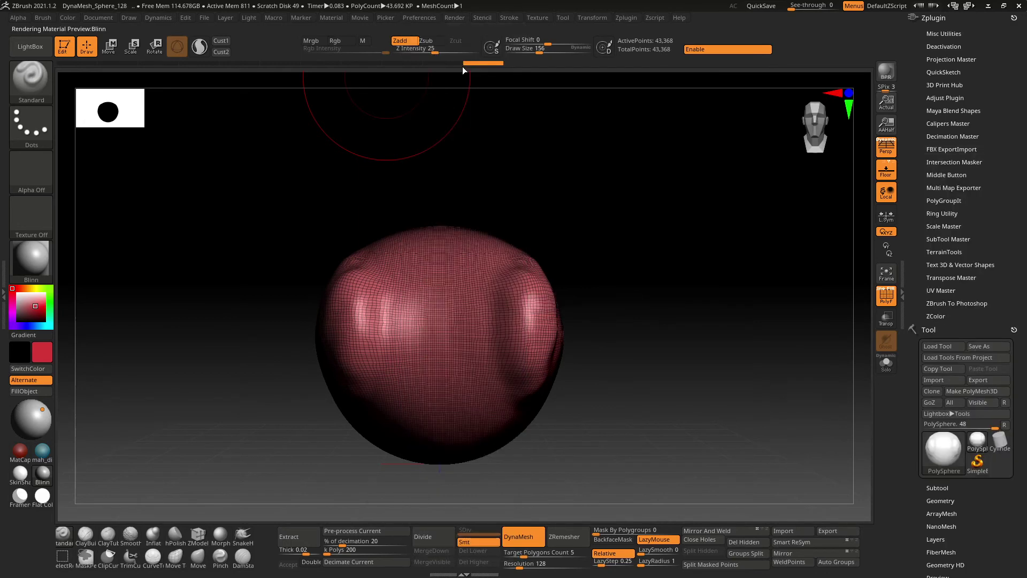
- Turn on Enable Customize in the Config preferences
click(413, 19)
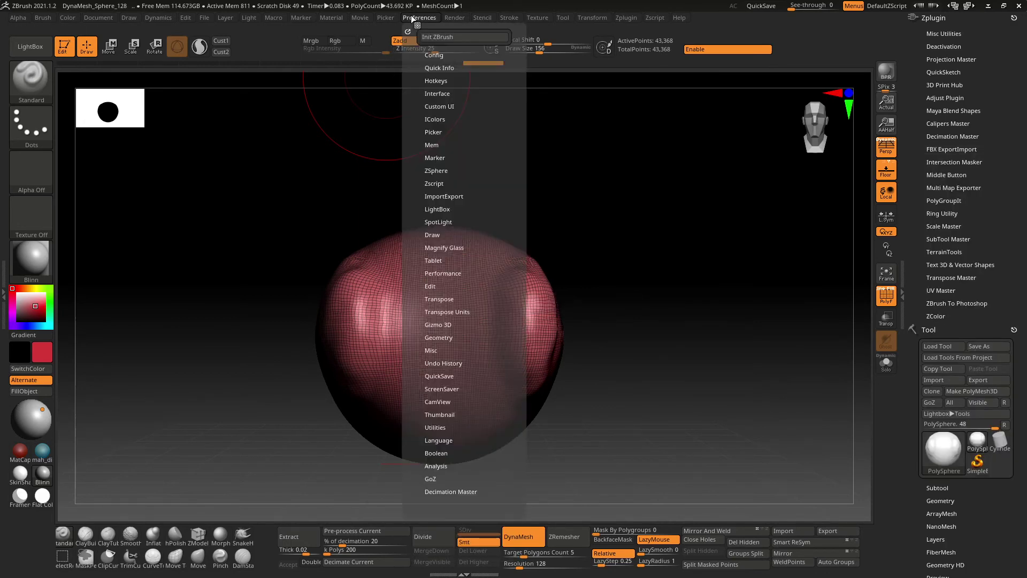
click(426, 55)
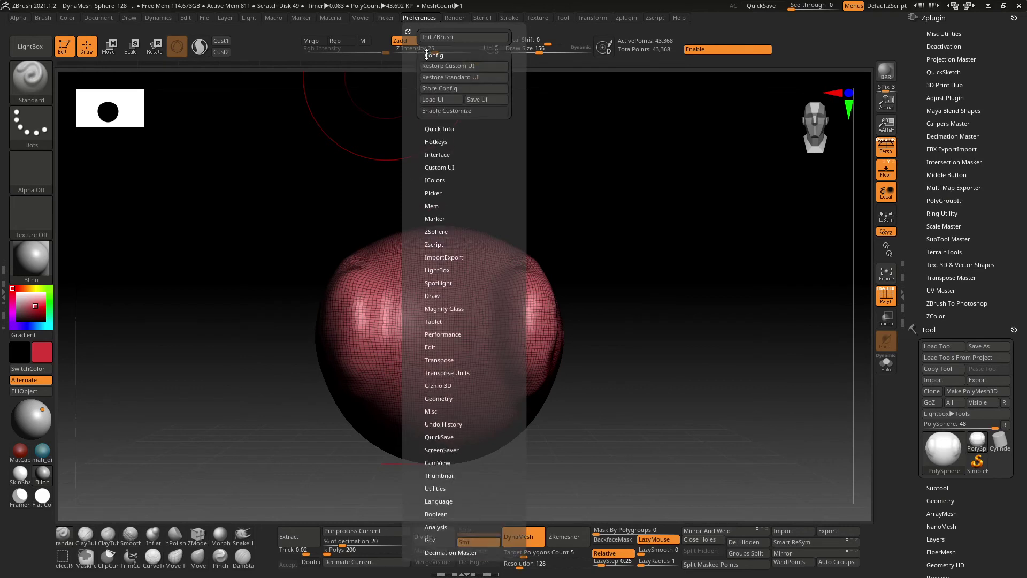
click(460, 111)
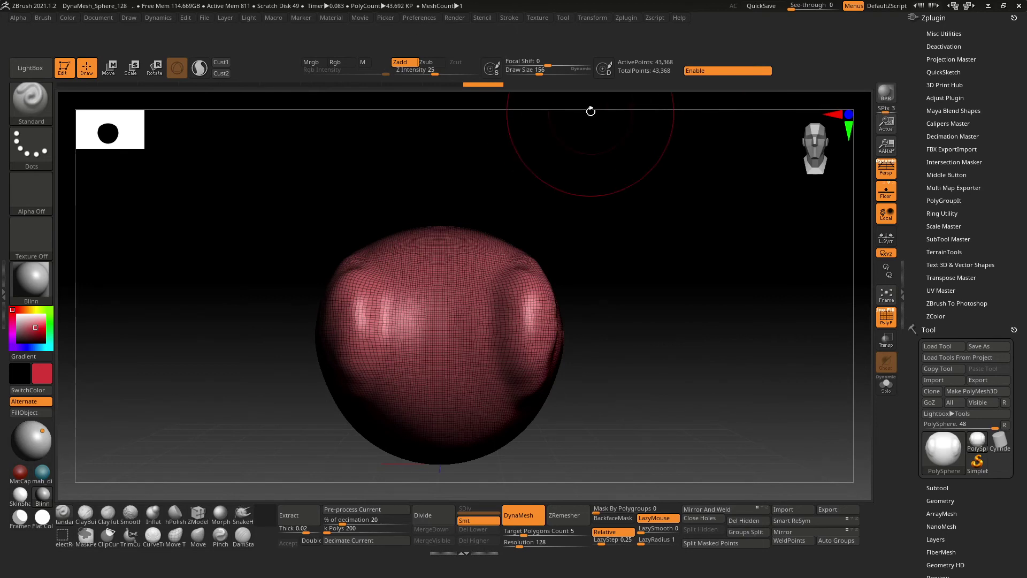
- Switch off the Middle Button plugin's Enable option on the top shelf
key(ctrl)
key(ctrl+shift)
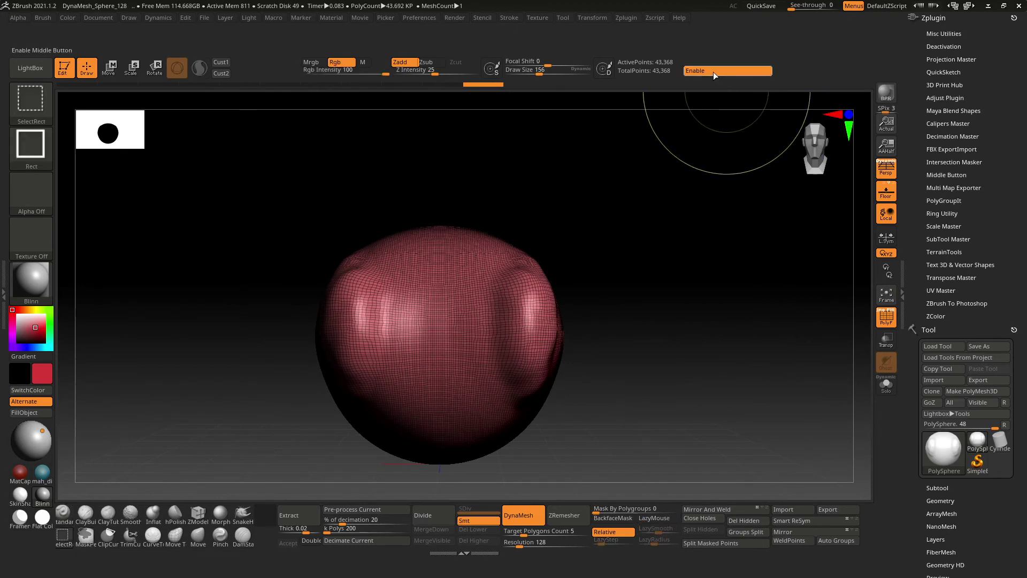
click(724, 70)
click(724, 59)
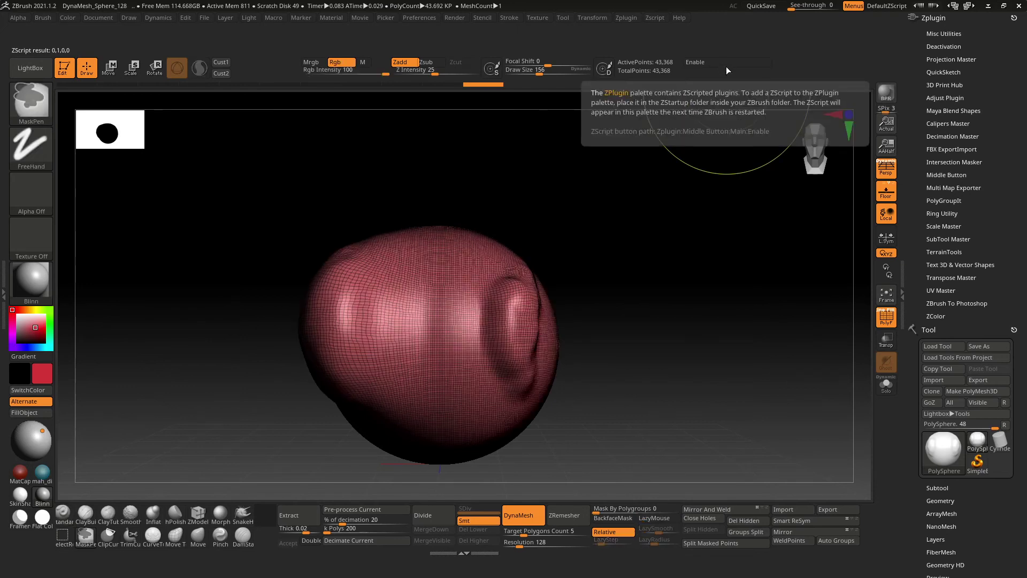
key(ctrl+shift)
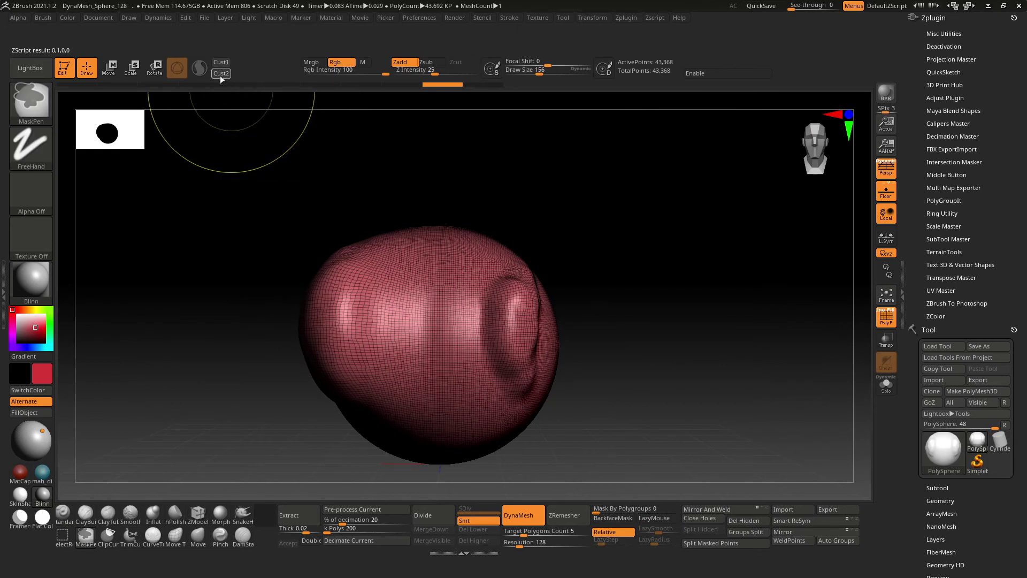
mouse_move(176, 68)
ctrl+alt+mouse_down()
mouse_move(271, 67)
mouse_move(177, 67)
ctrl+alt+mouse_up()
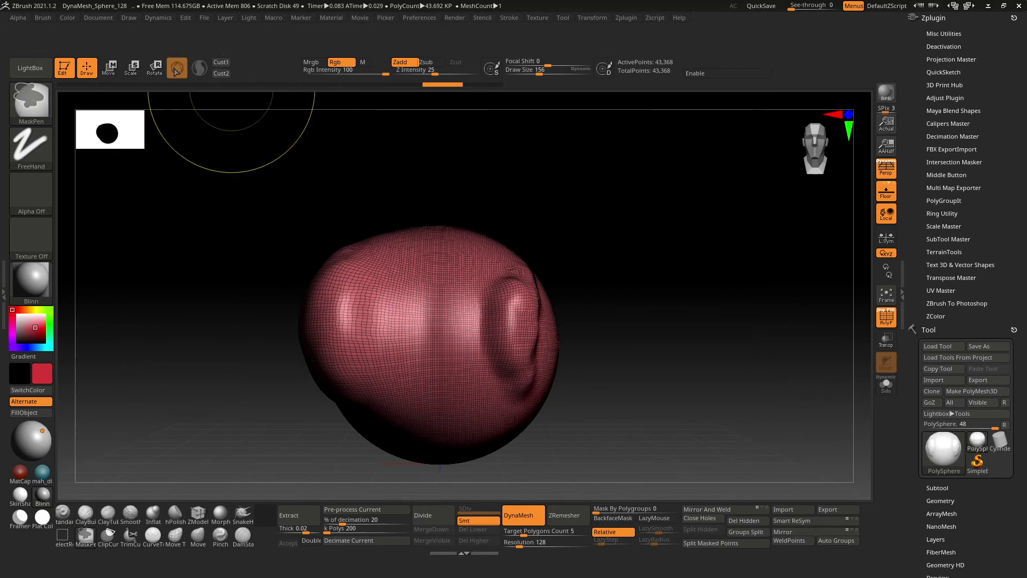
click(177, 67)
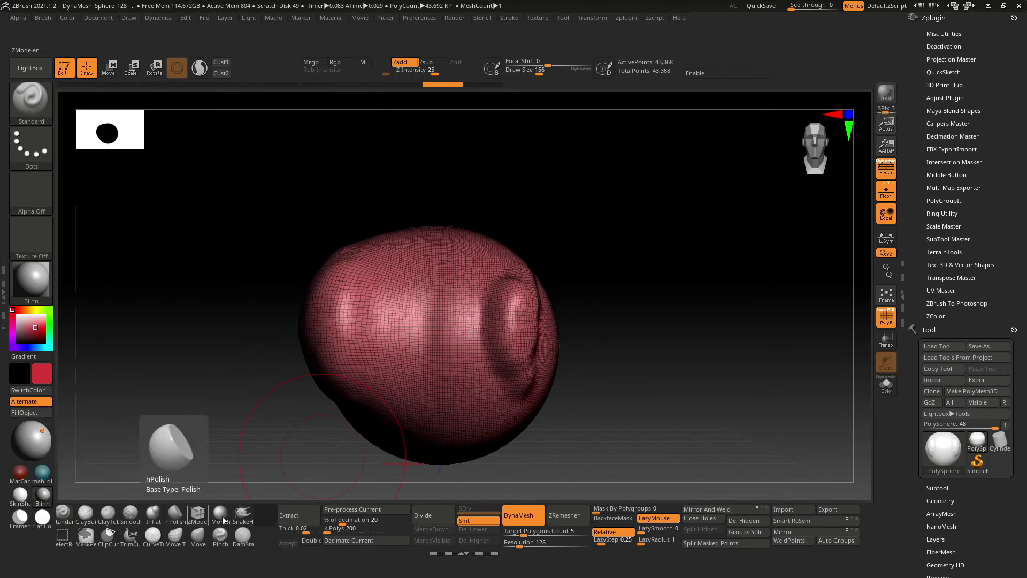
- Shift both rows of brush shortcuts on the custom shelf one slot to the right, from SnakeHook back to Standard and SelectRect
key(ctrl)
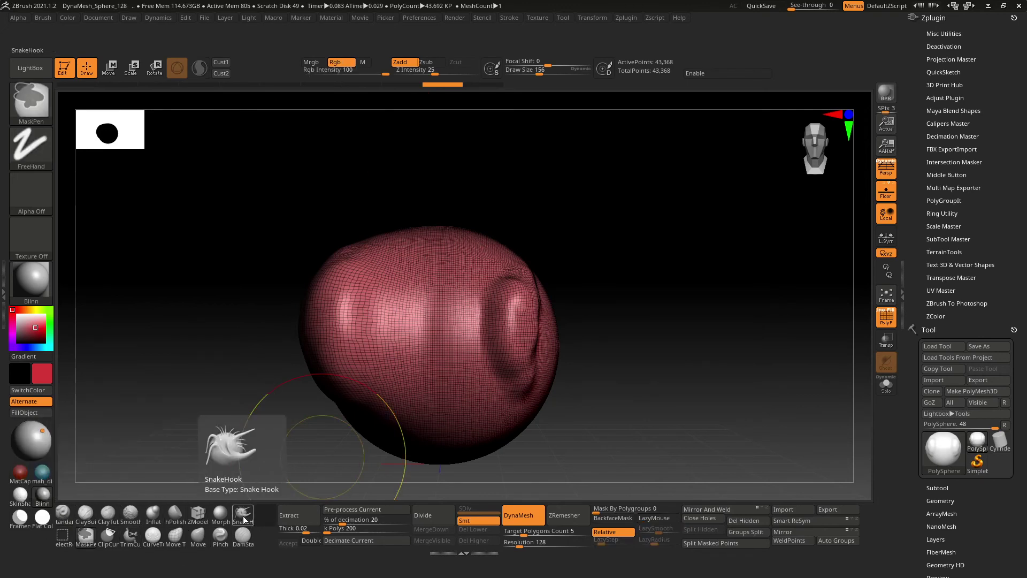
click(244, 518)
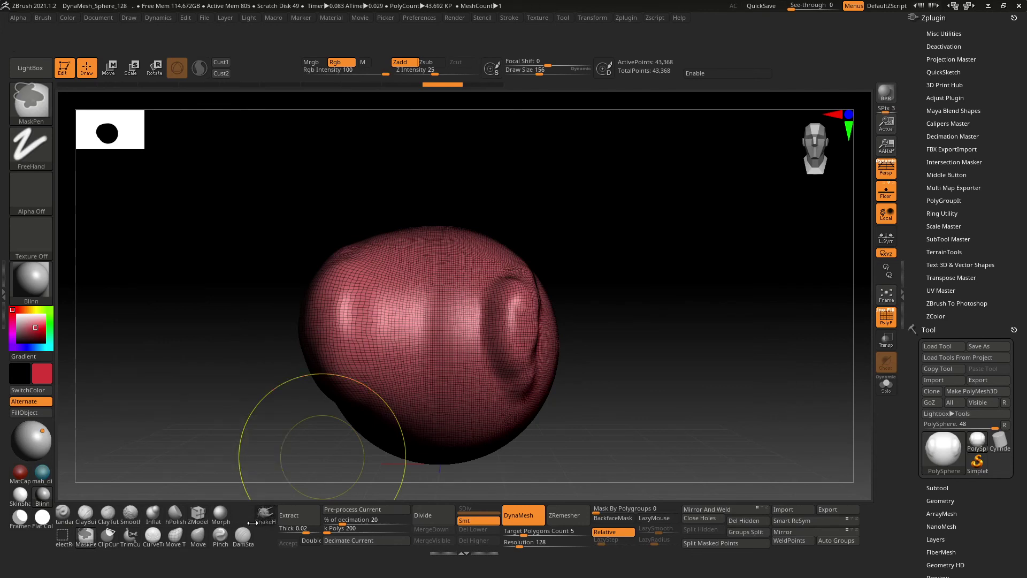
click(221, 514)
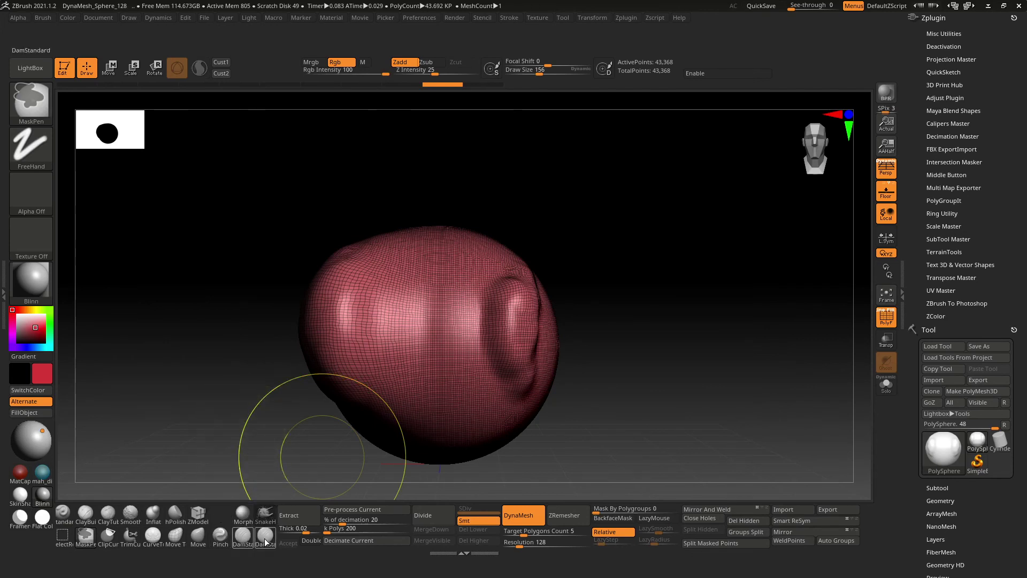
click(220, 534)
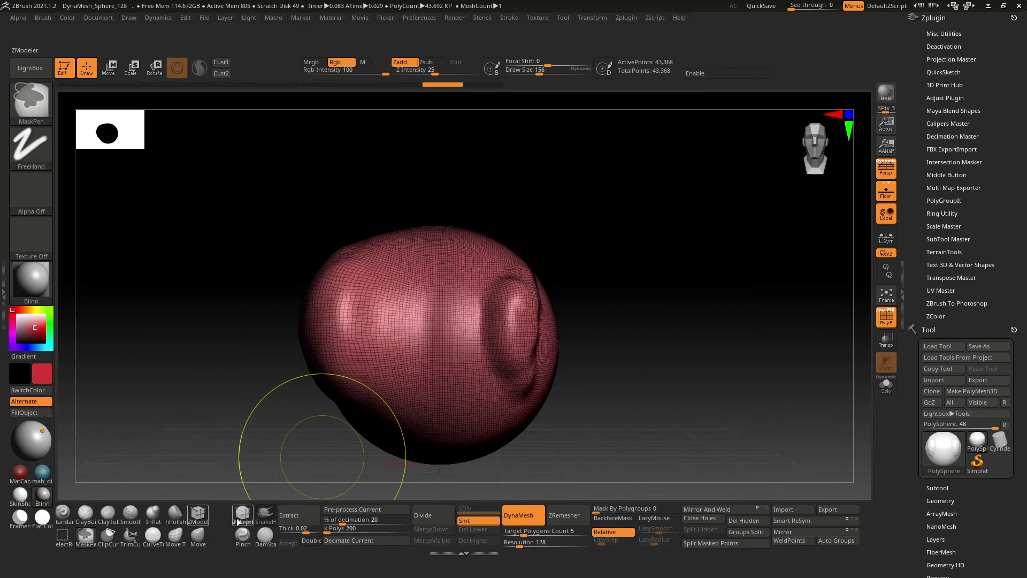
click(222, 537)
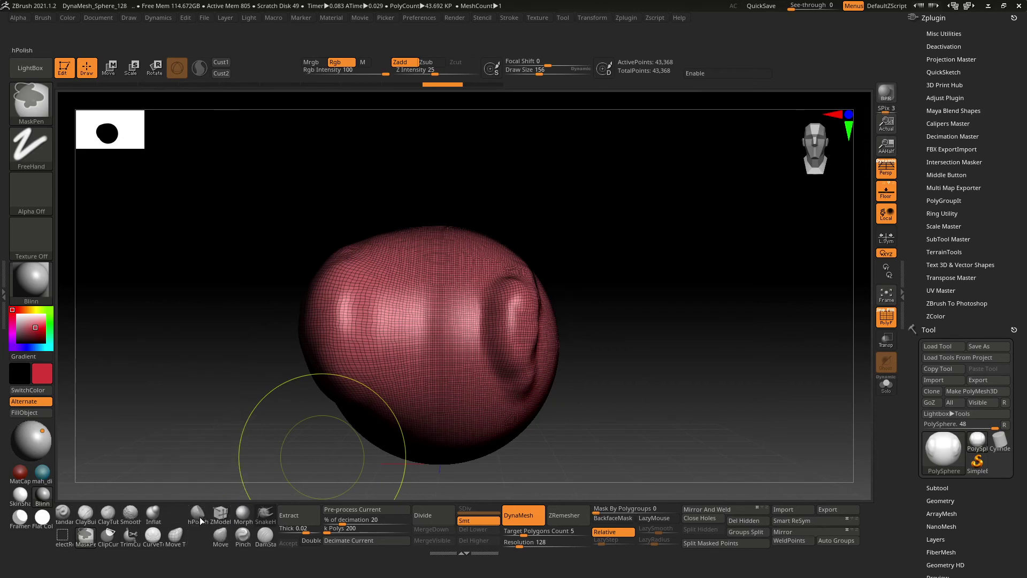
click(148, 516)
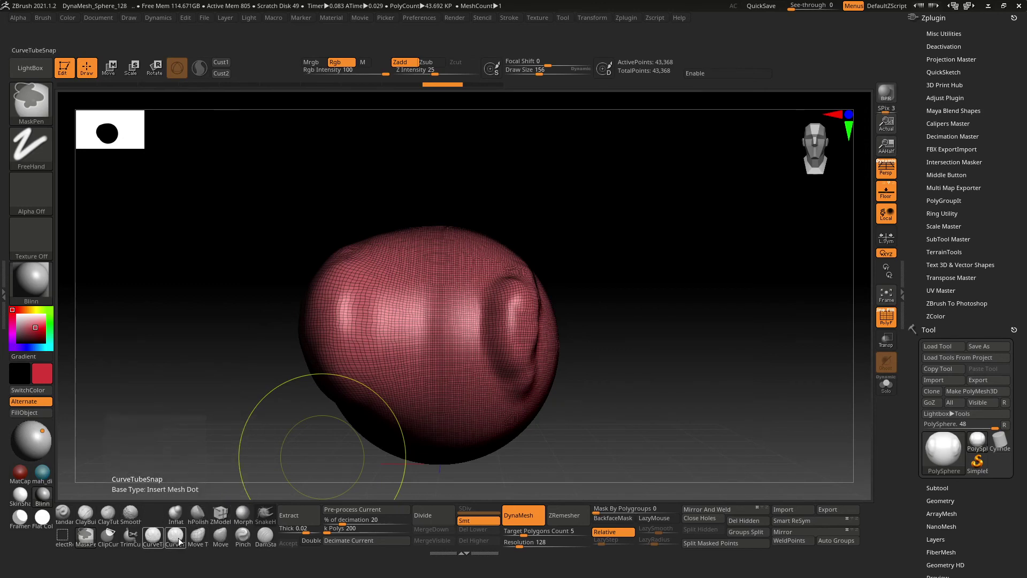
click(130, 515)
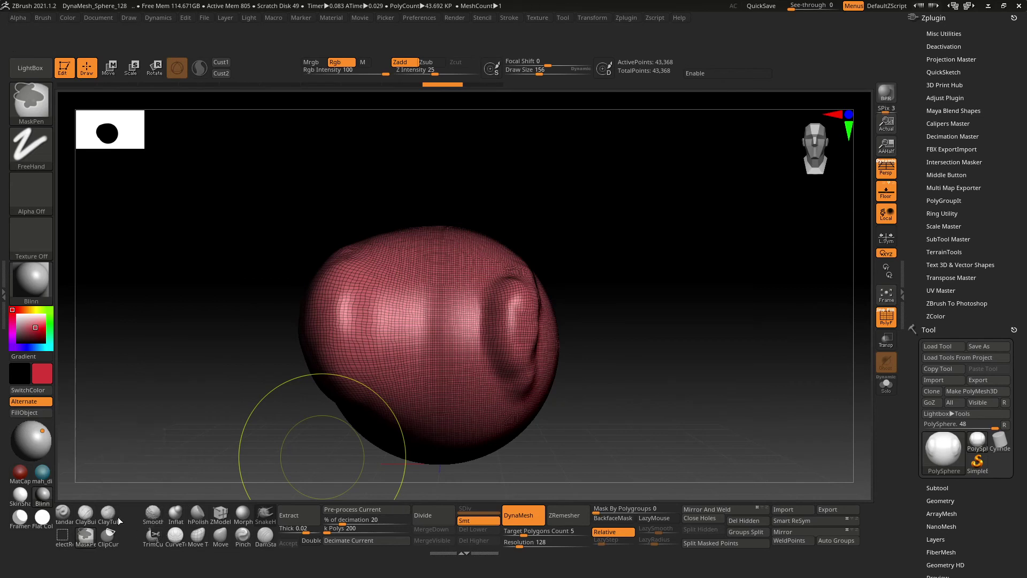
click(110, 539)
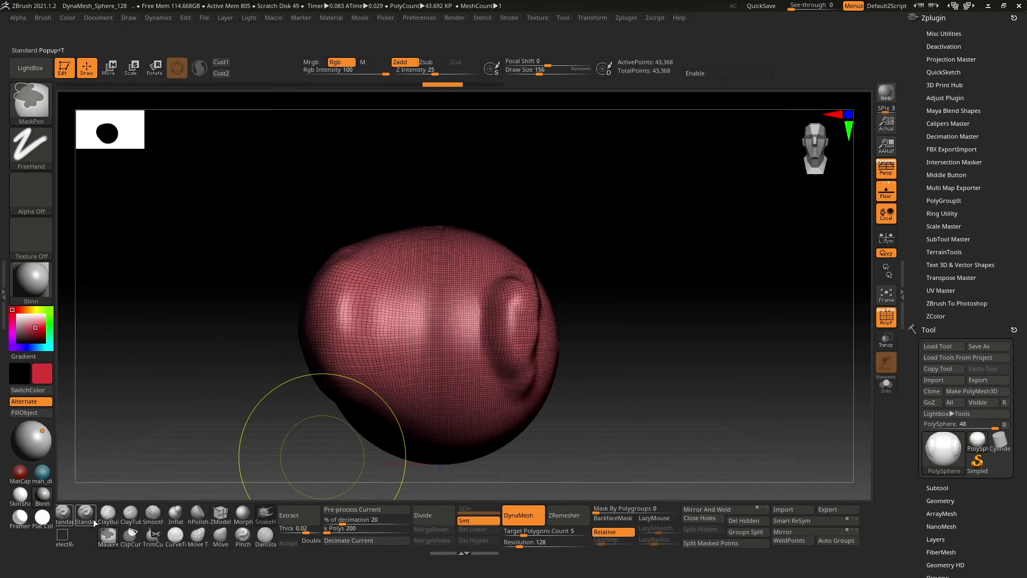
click(84, 538)
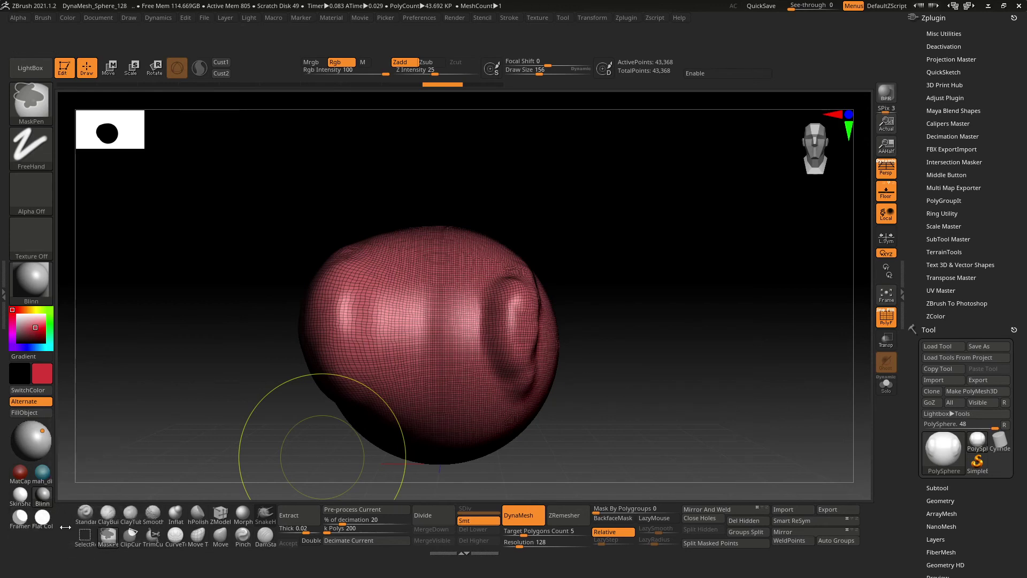
key(ctrl)
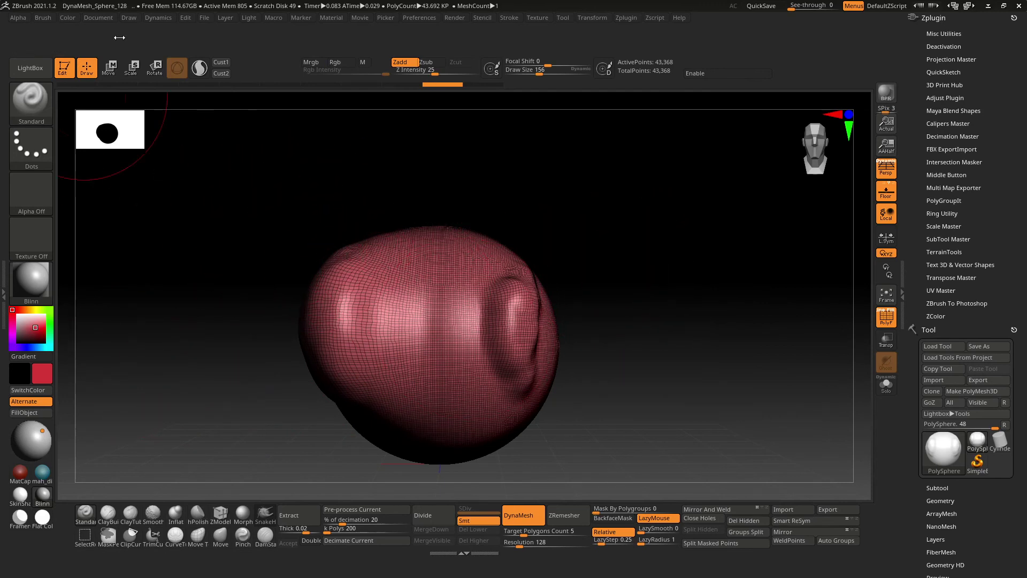
- Look through the Document, Draw and File palettes and the Interface preferences' UI settings for button and cursor size
click(106, 19)
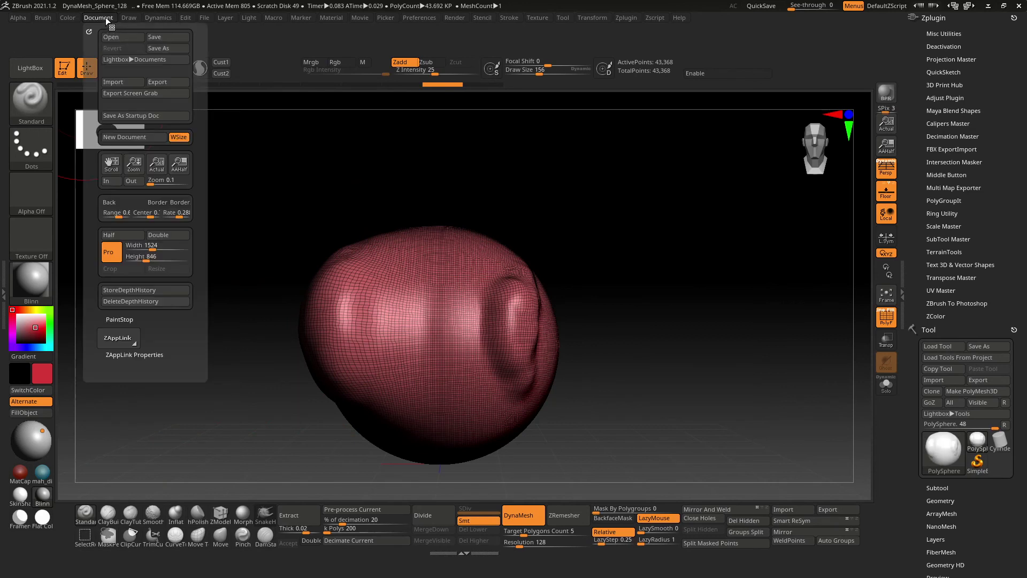
click(136, 14)
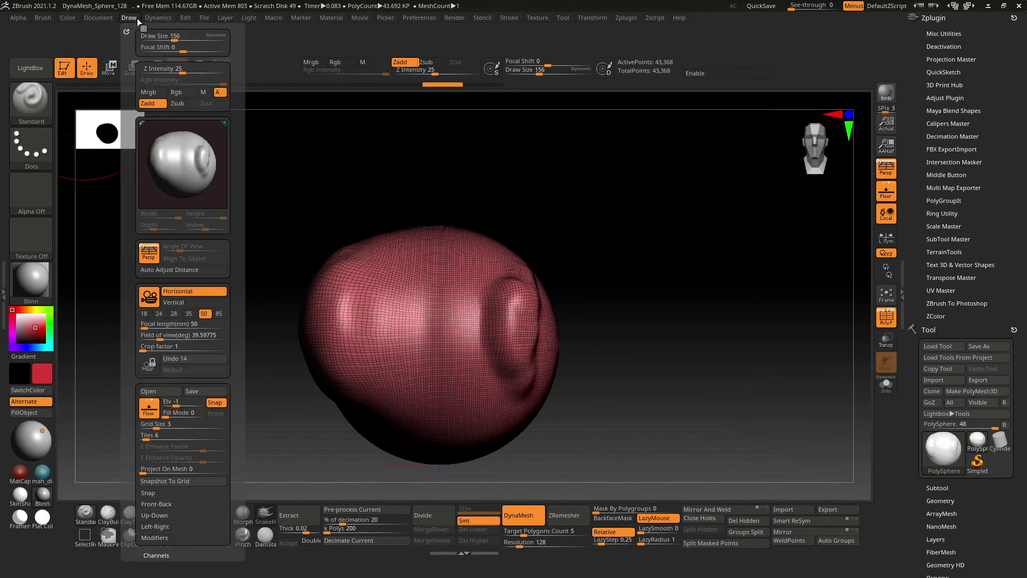
click(249, 17)
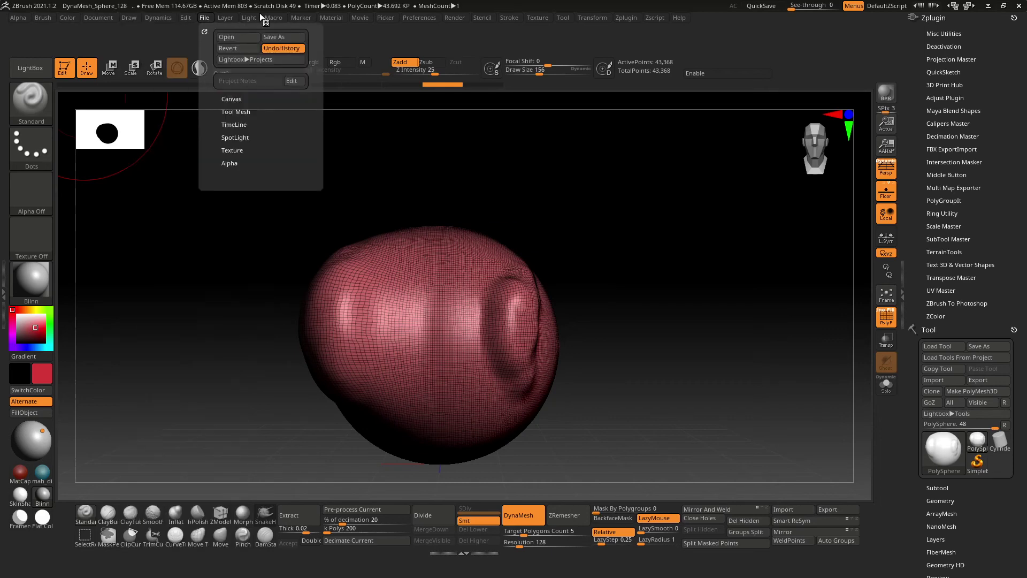
click(420, 18)
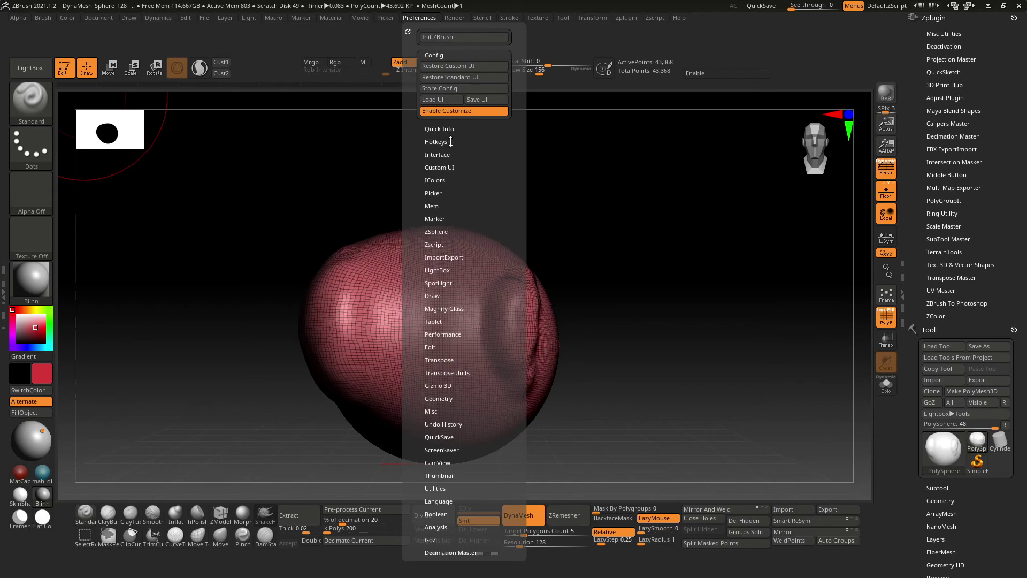
click(437, 155)
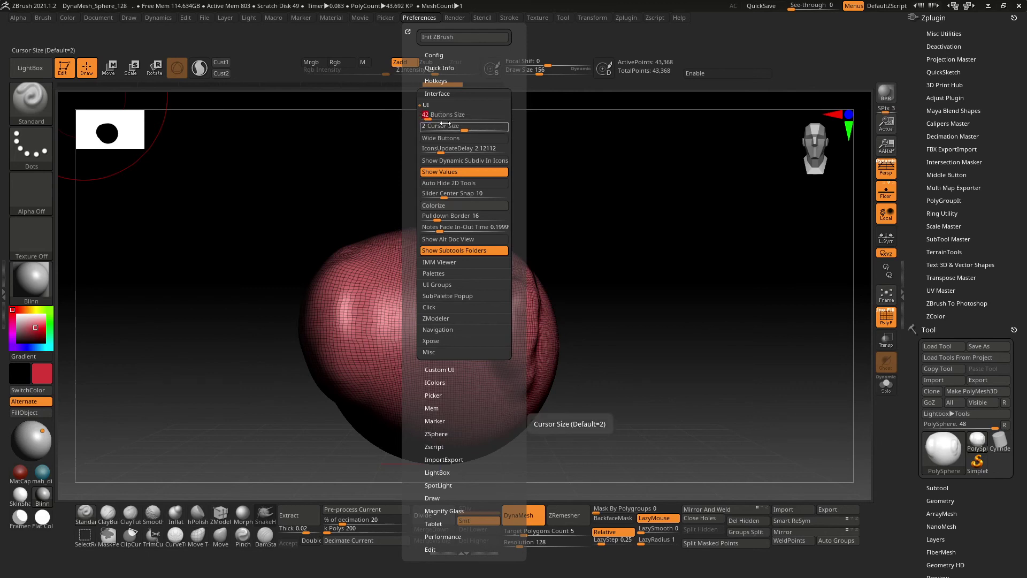
click(443, 123)
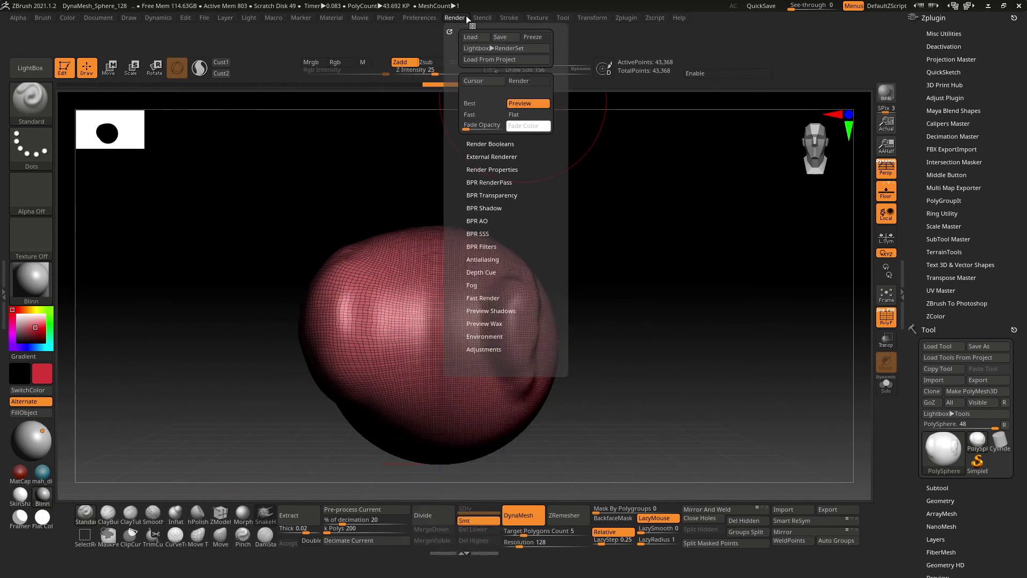
- Add the Live Boolean control from Render Booleans to the top shelf beside Cust1 and Cust2
mouse_move(467, 15)
click(490, 144)
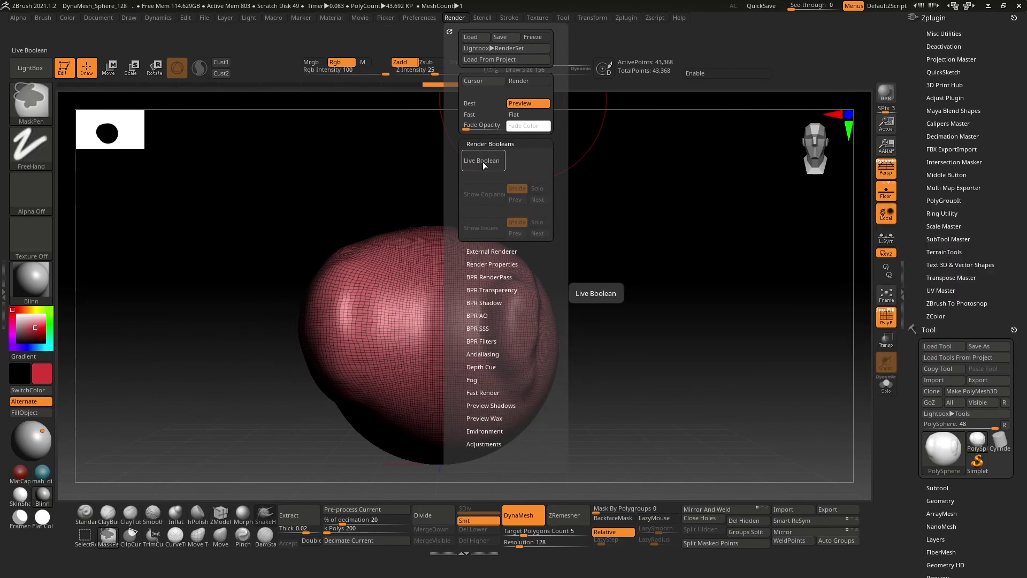
ctrl+alt+drag(481, 167, 254, 72)
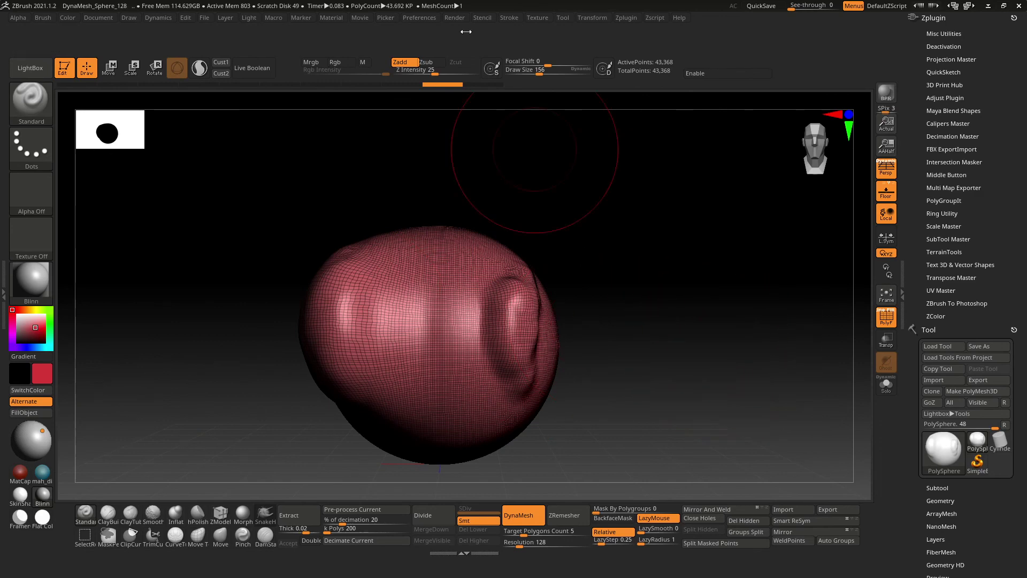
- Turn off Enable Customize and store the current interface configuration with Store Config
click(418, 18)
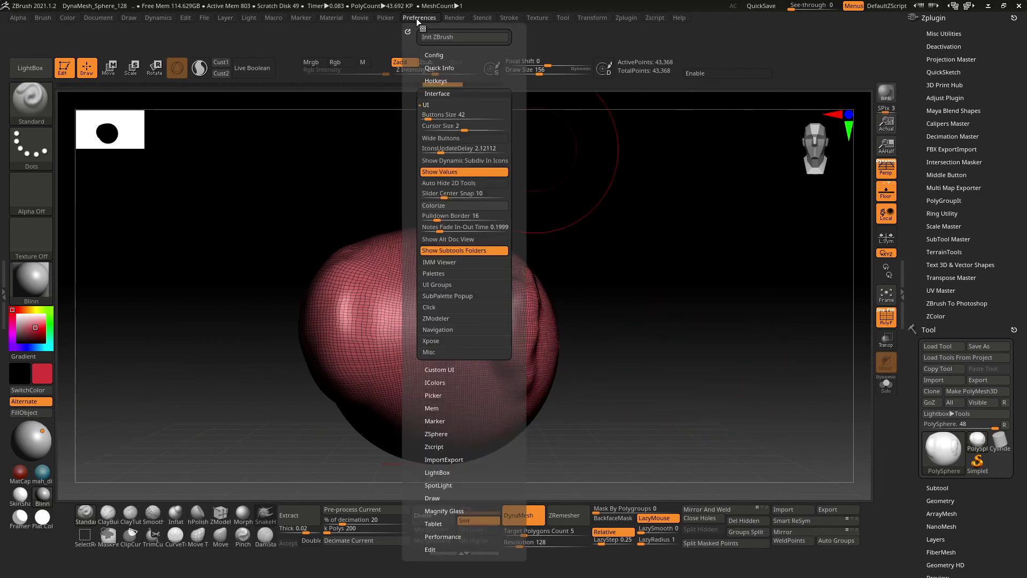
click(435, 56)
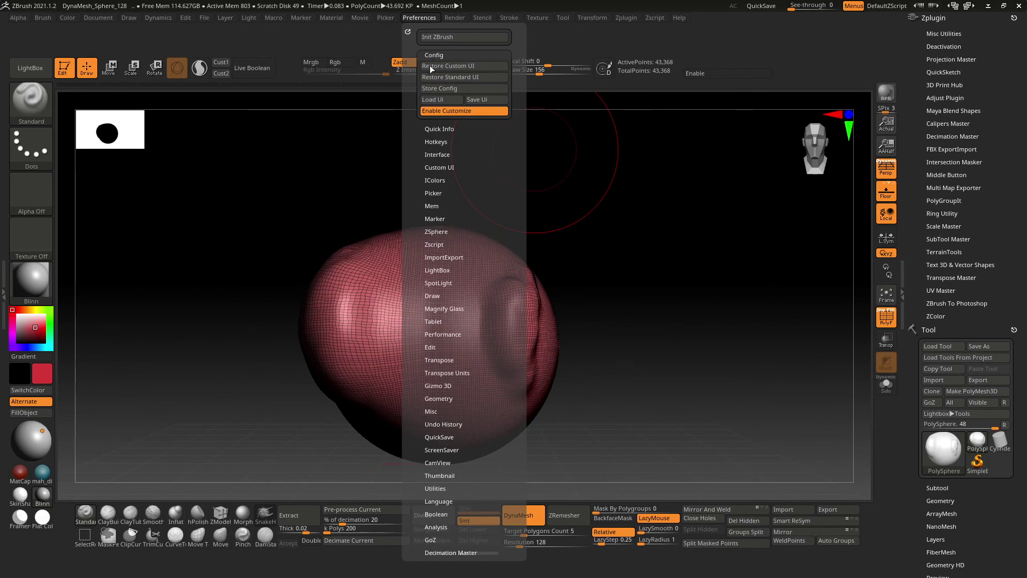
click(464, 111)
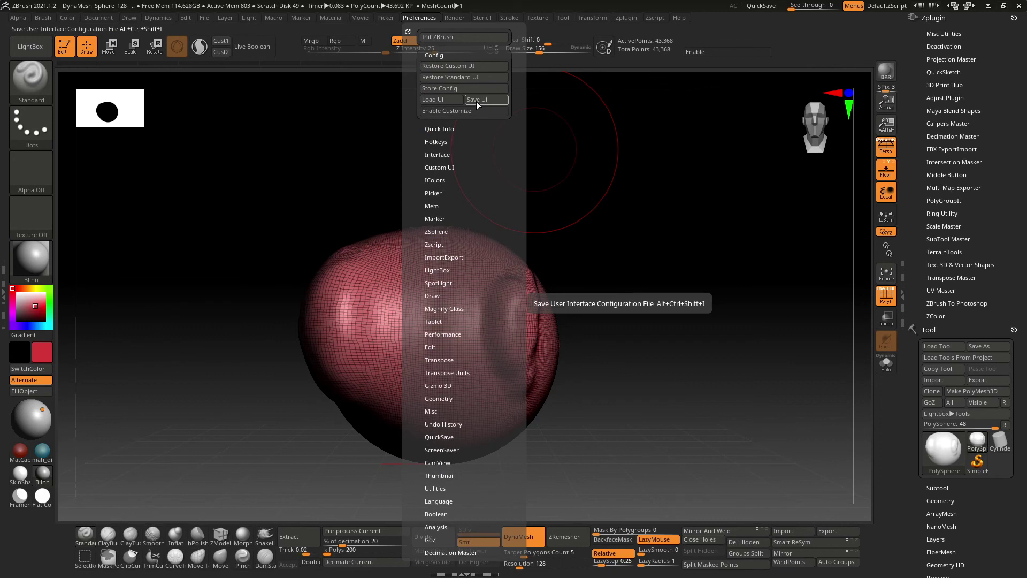
click(450, 89)
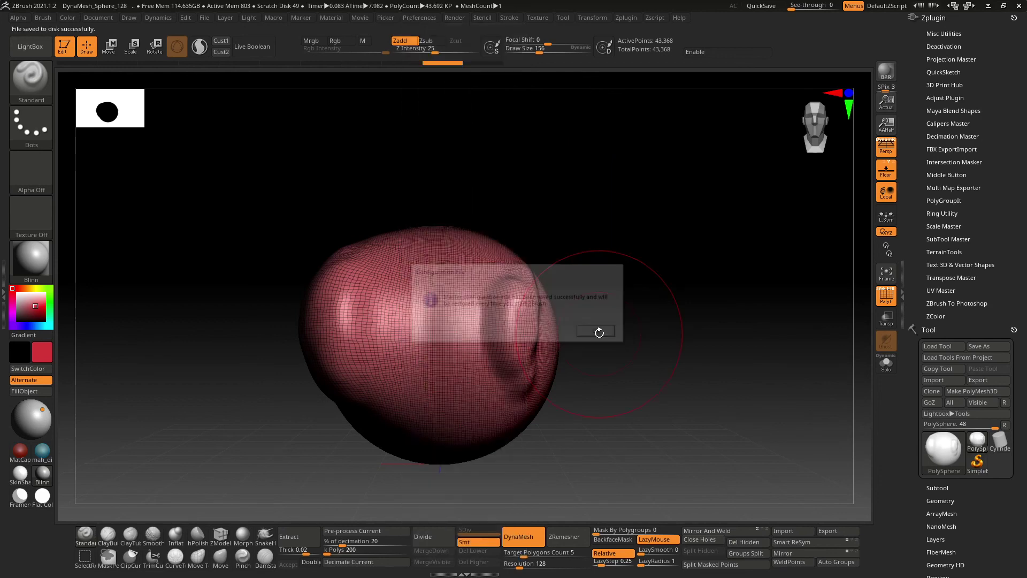
- Open the Config preferences again
click(433, 17)
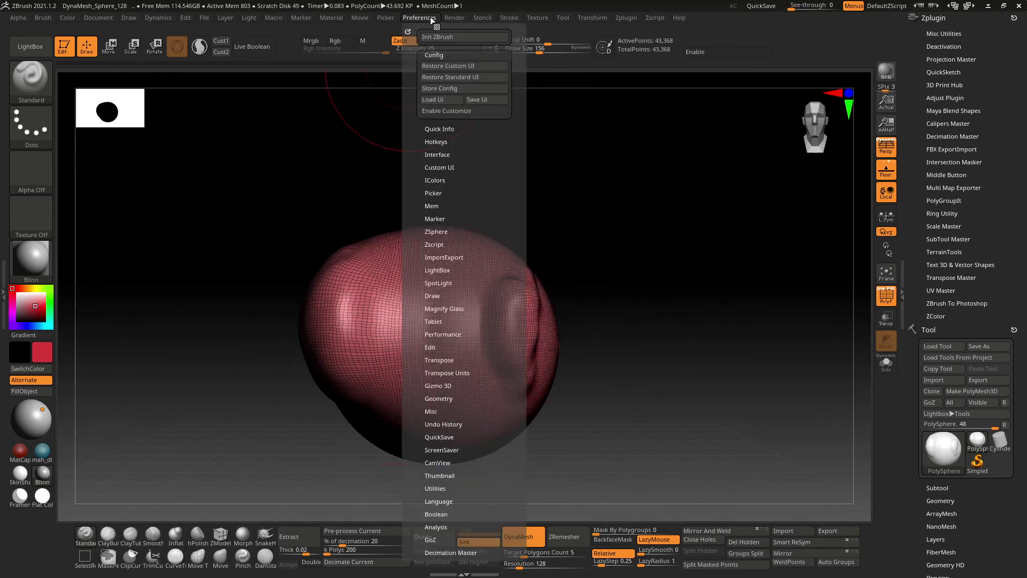